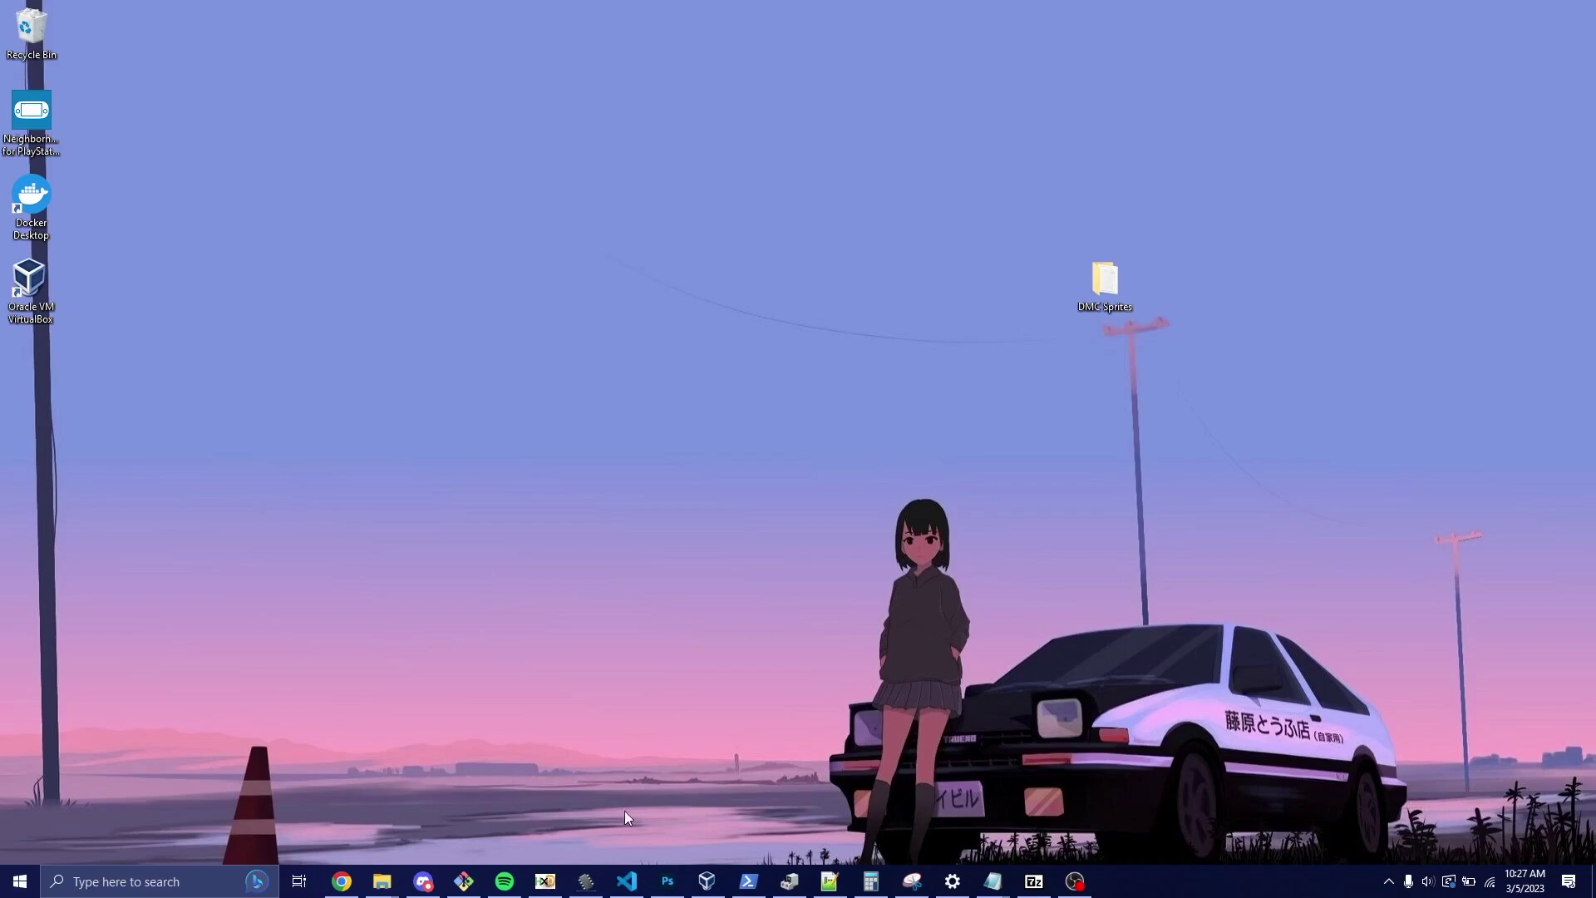
- Restore AsProgrammer and read the chip ID twice, getting C22017 with MX25L64xx Macronix matches
mouse_move(586, 882)
left_click(603, 819)
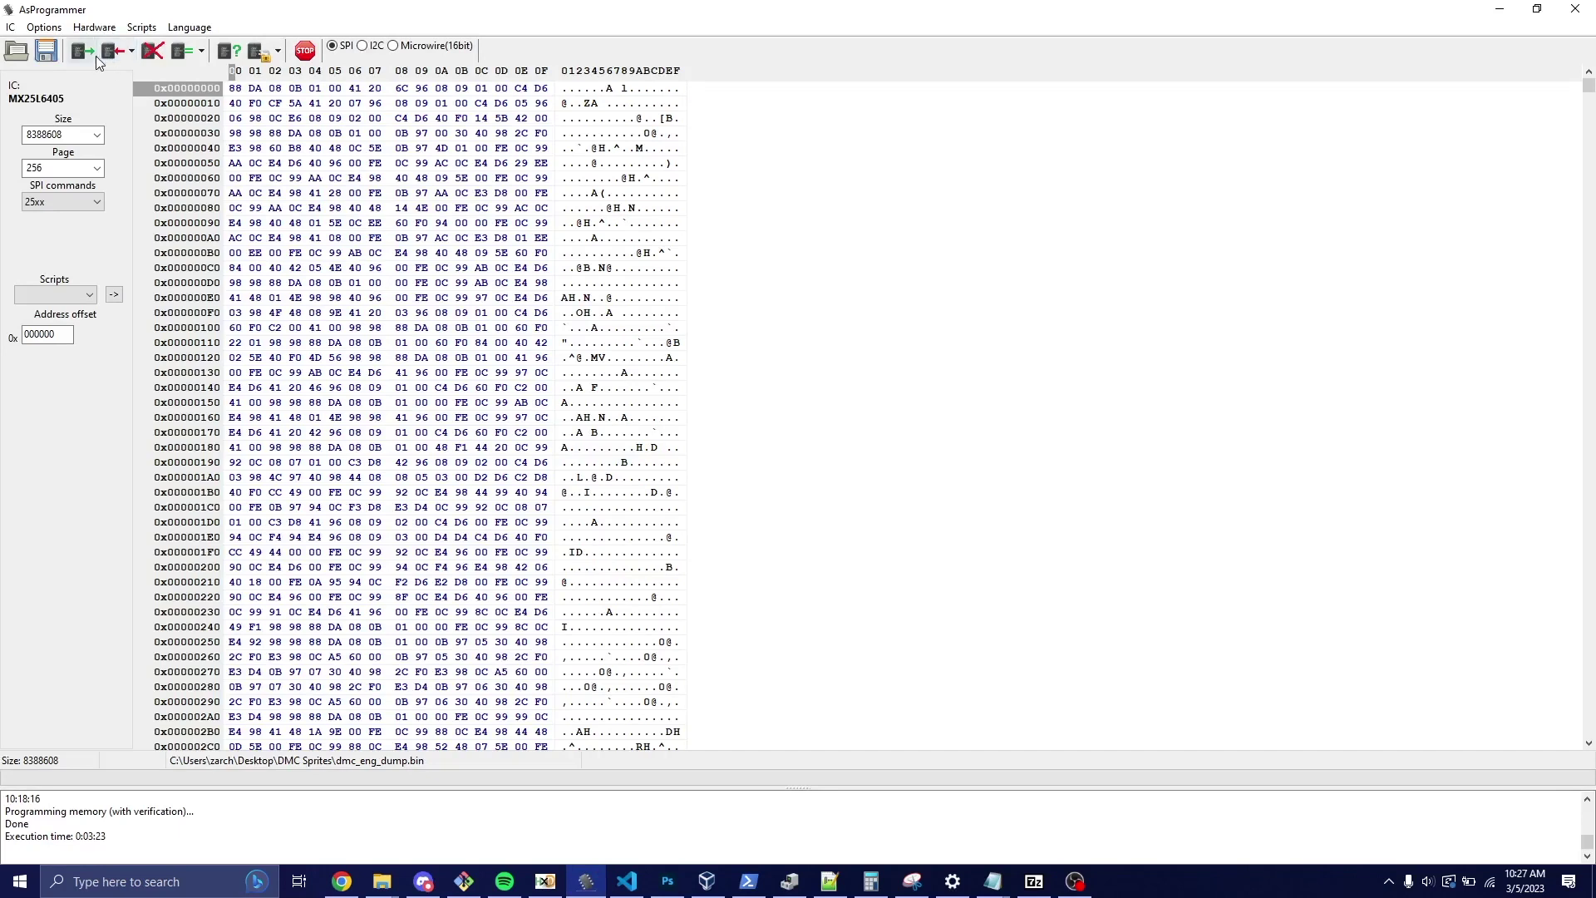
left_click(230, 56)
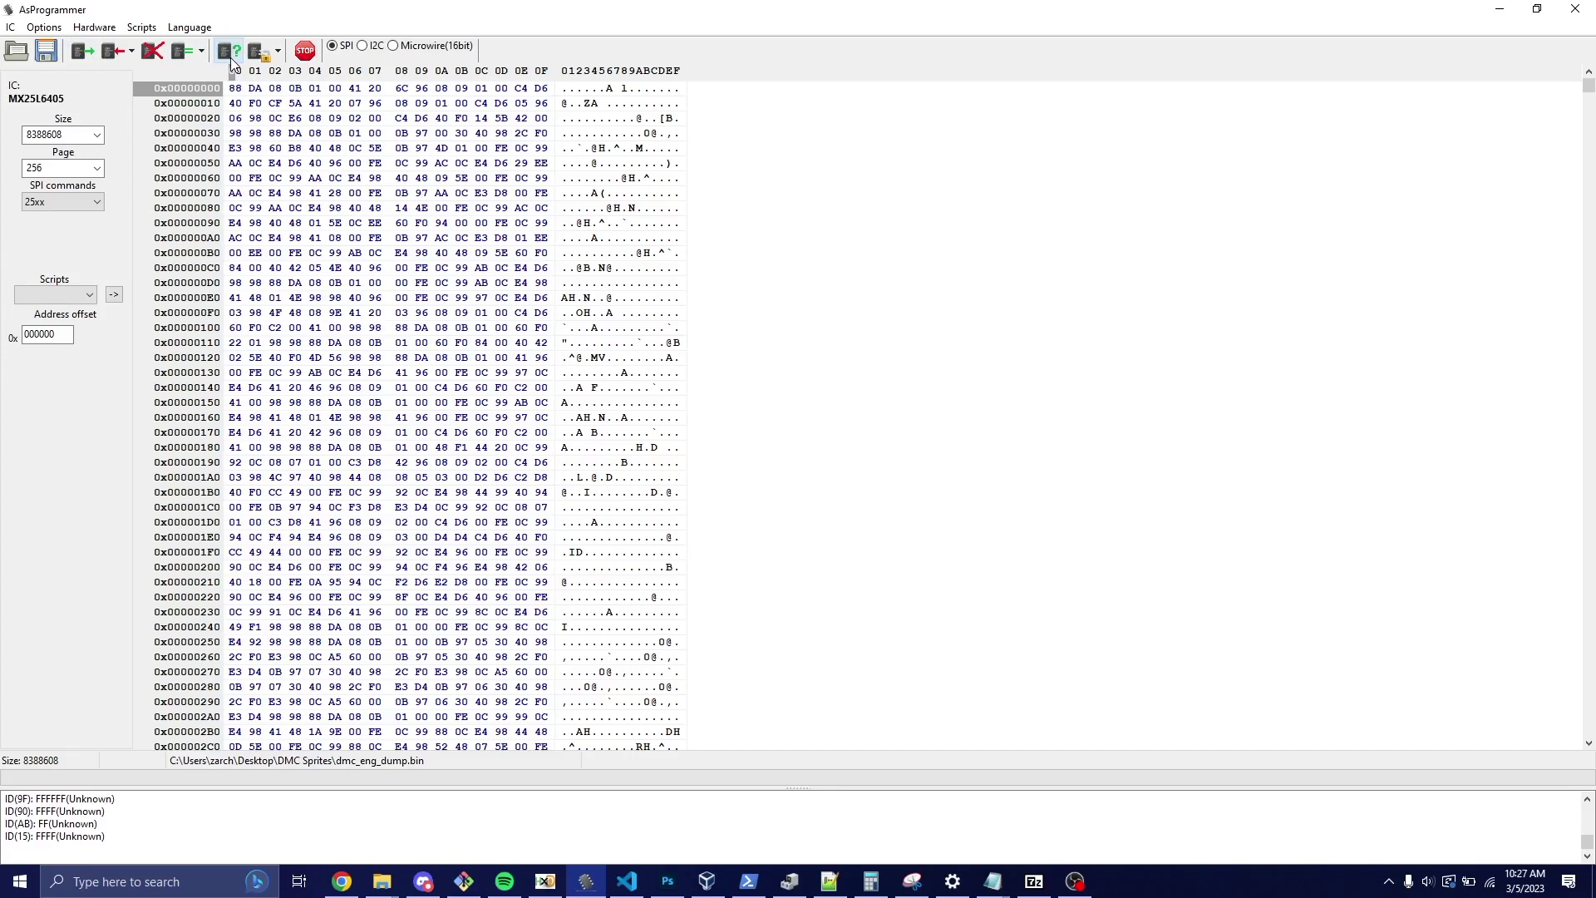
left_click(230, 57)
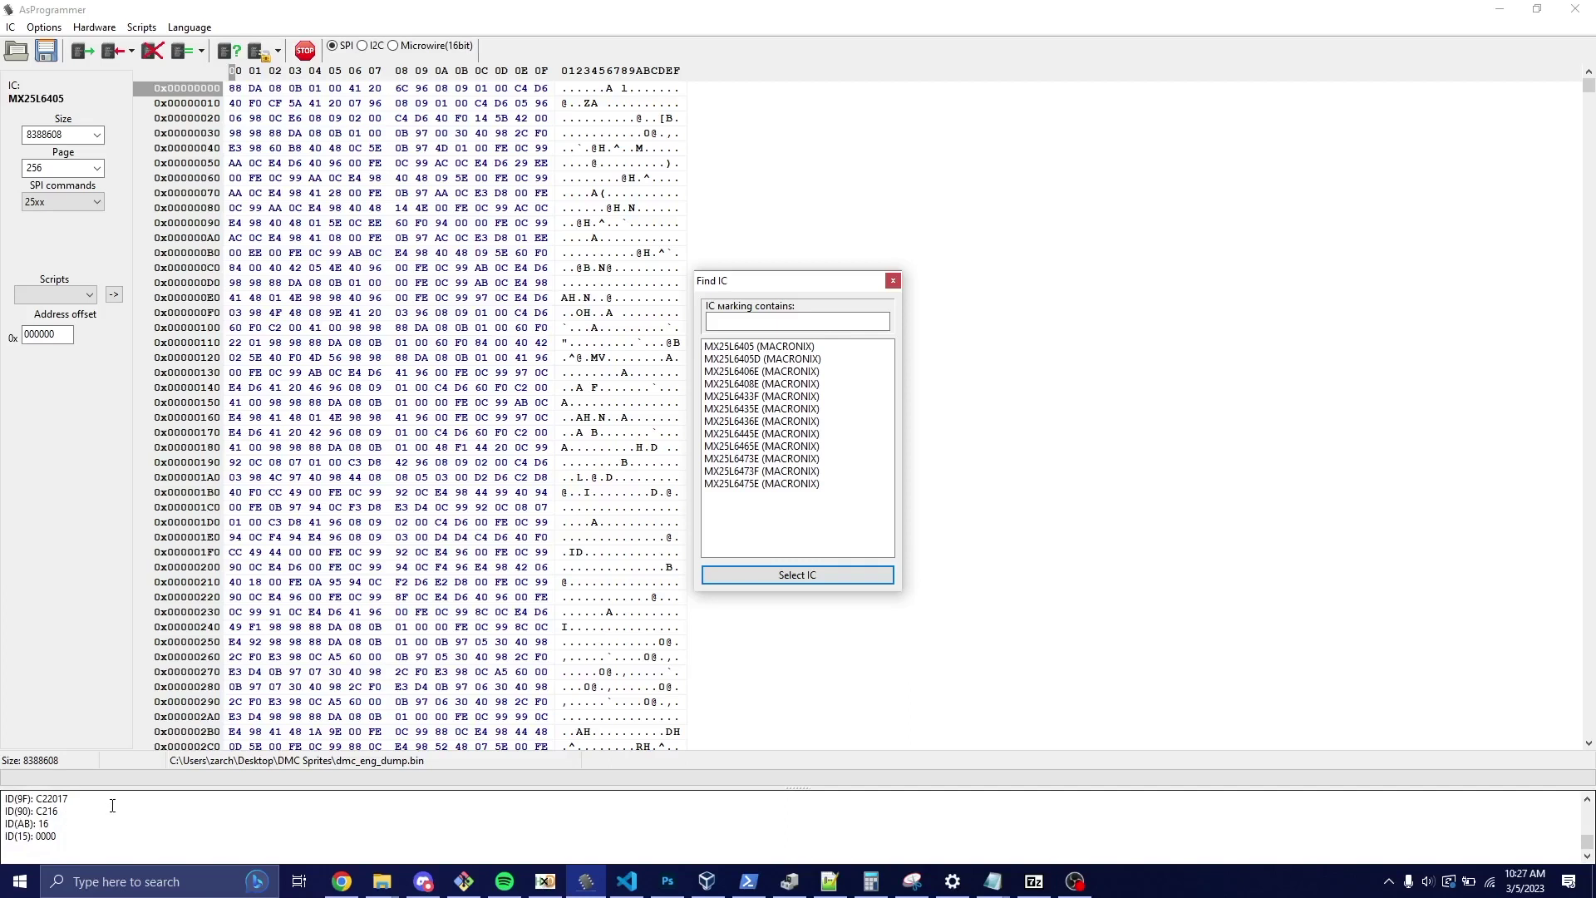
- Choose MX25L6405 (Macronix) from the matching chip list and confirm it as the target chip
left_click(800, 361)
left_click(794, 346)
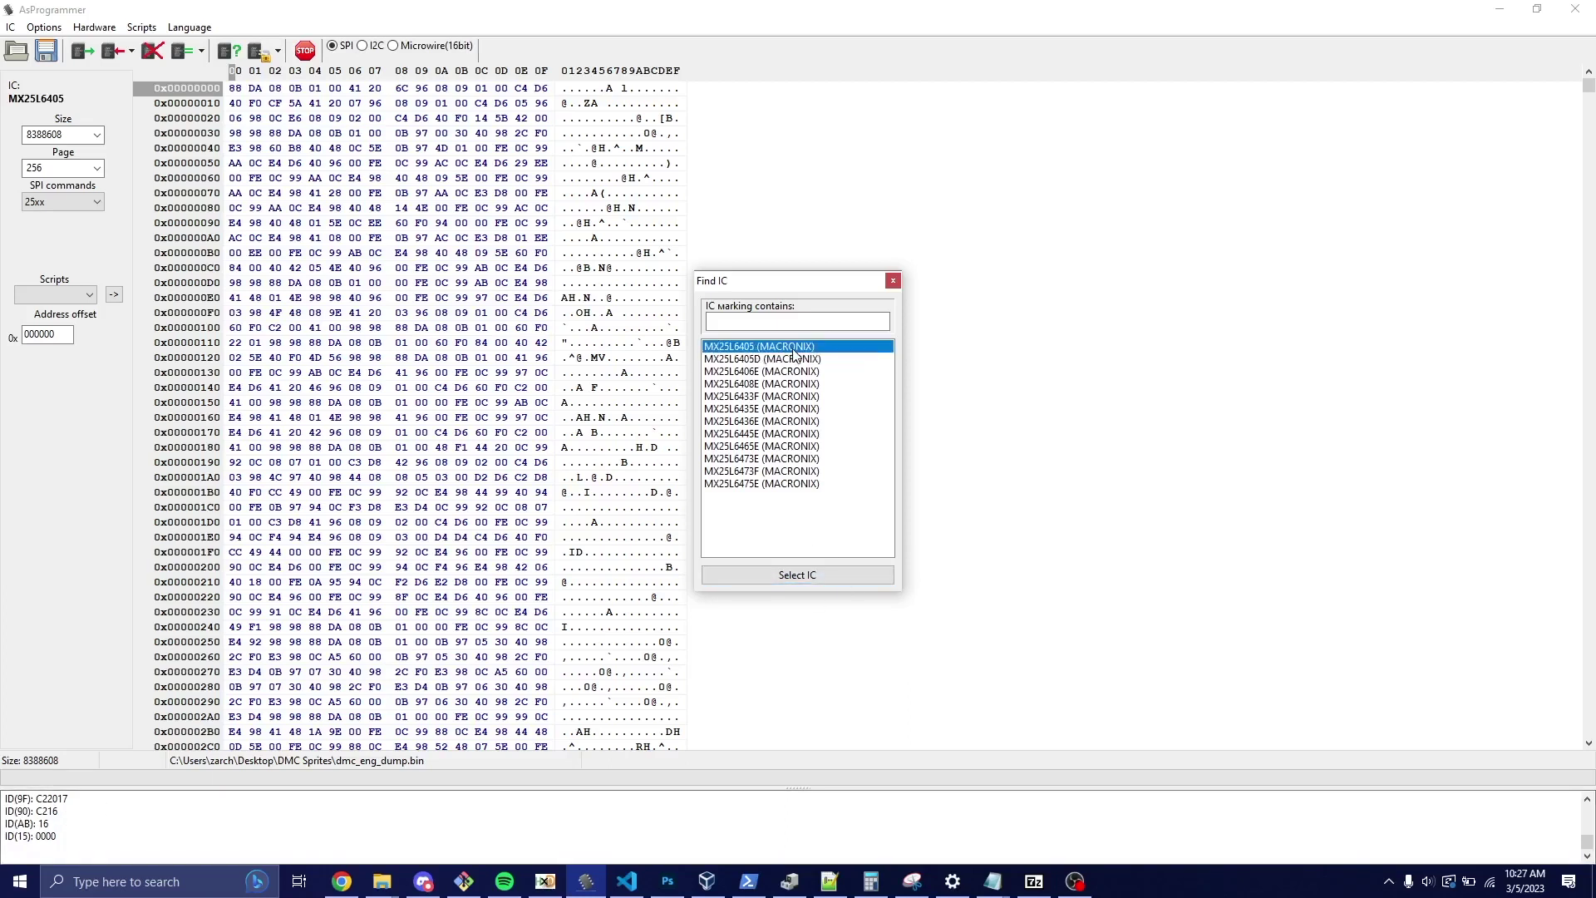
left_click(805, 573)
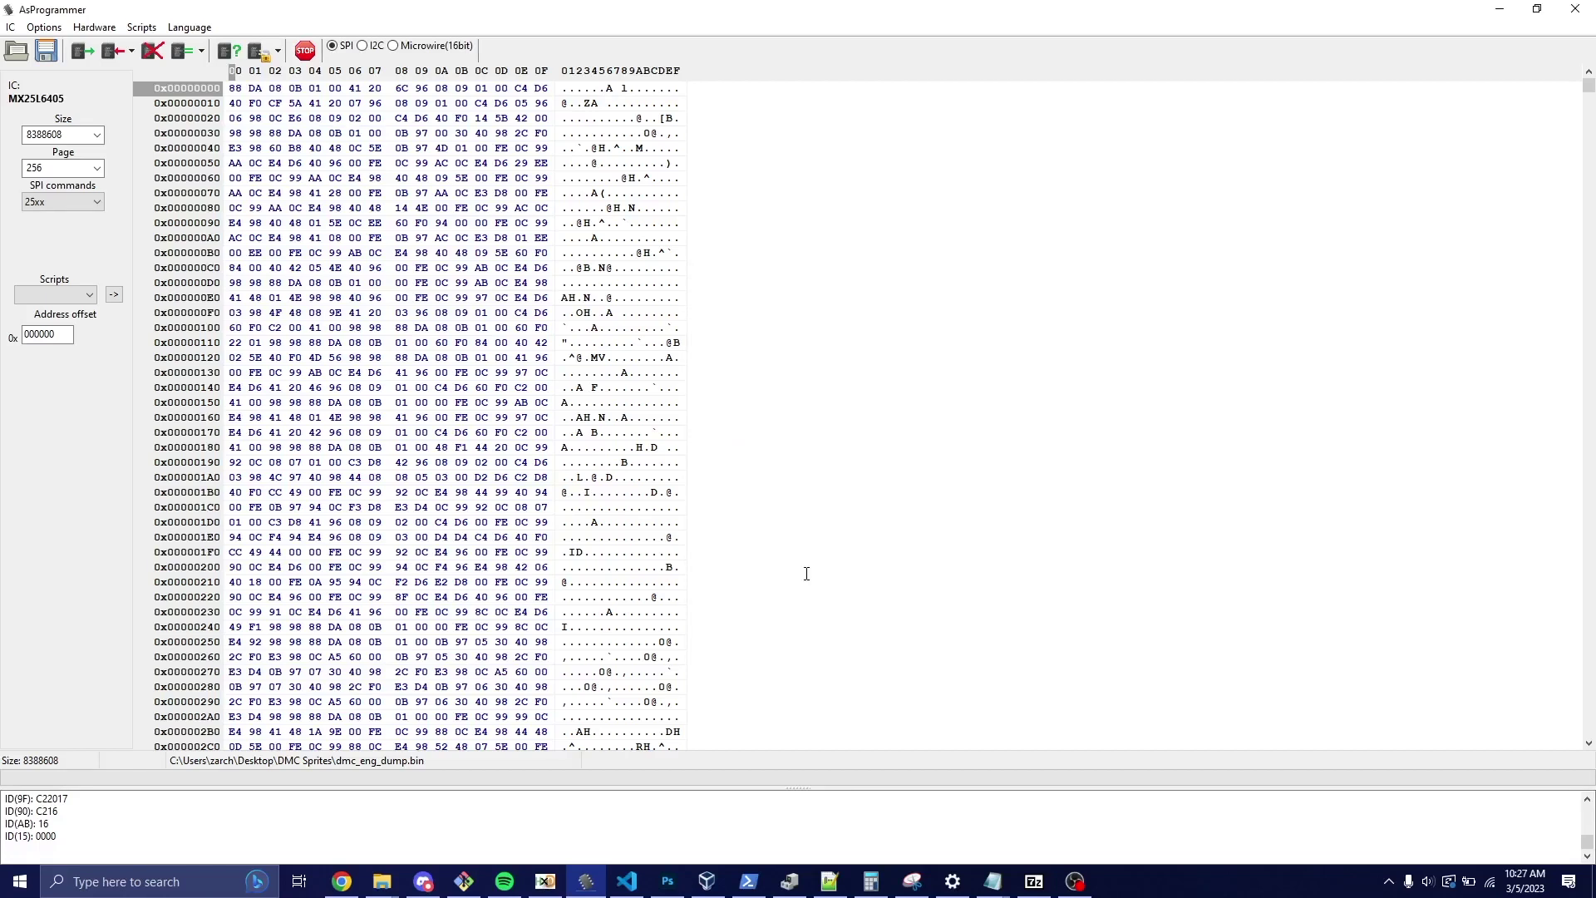
- Start reading the chip's memory, then cancel the read after about 9 seconds
left_click(83, 51)
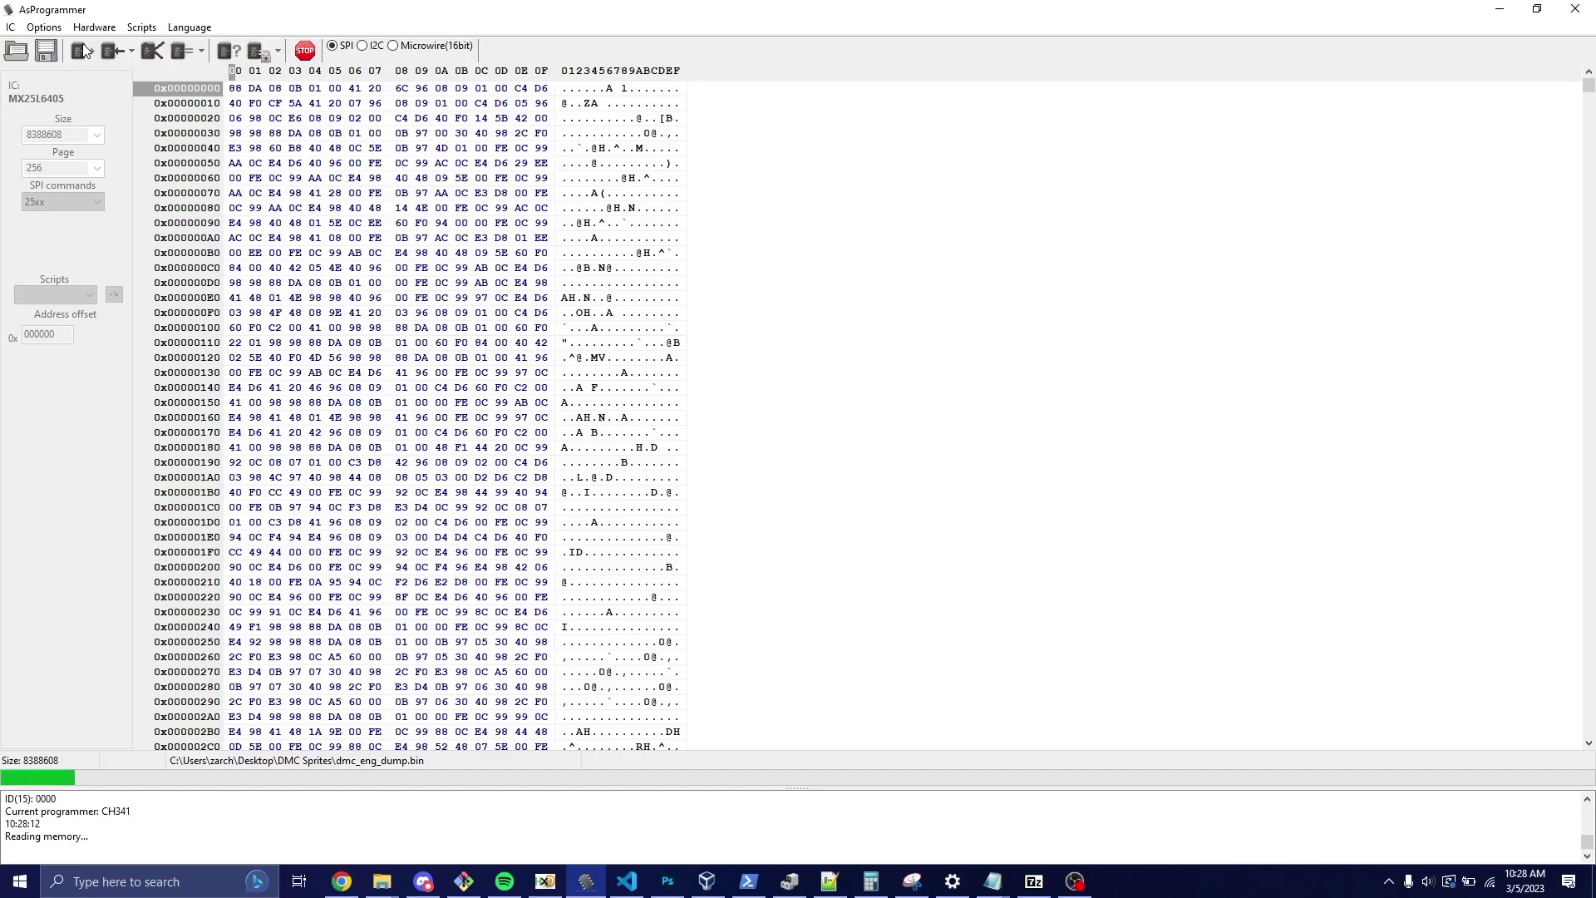
left_click(305, 51)
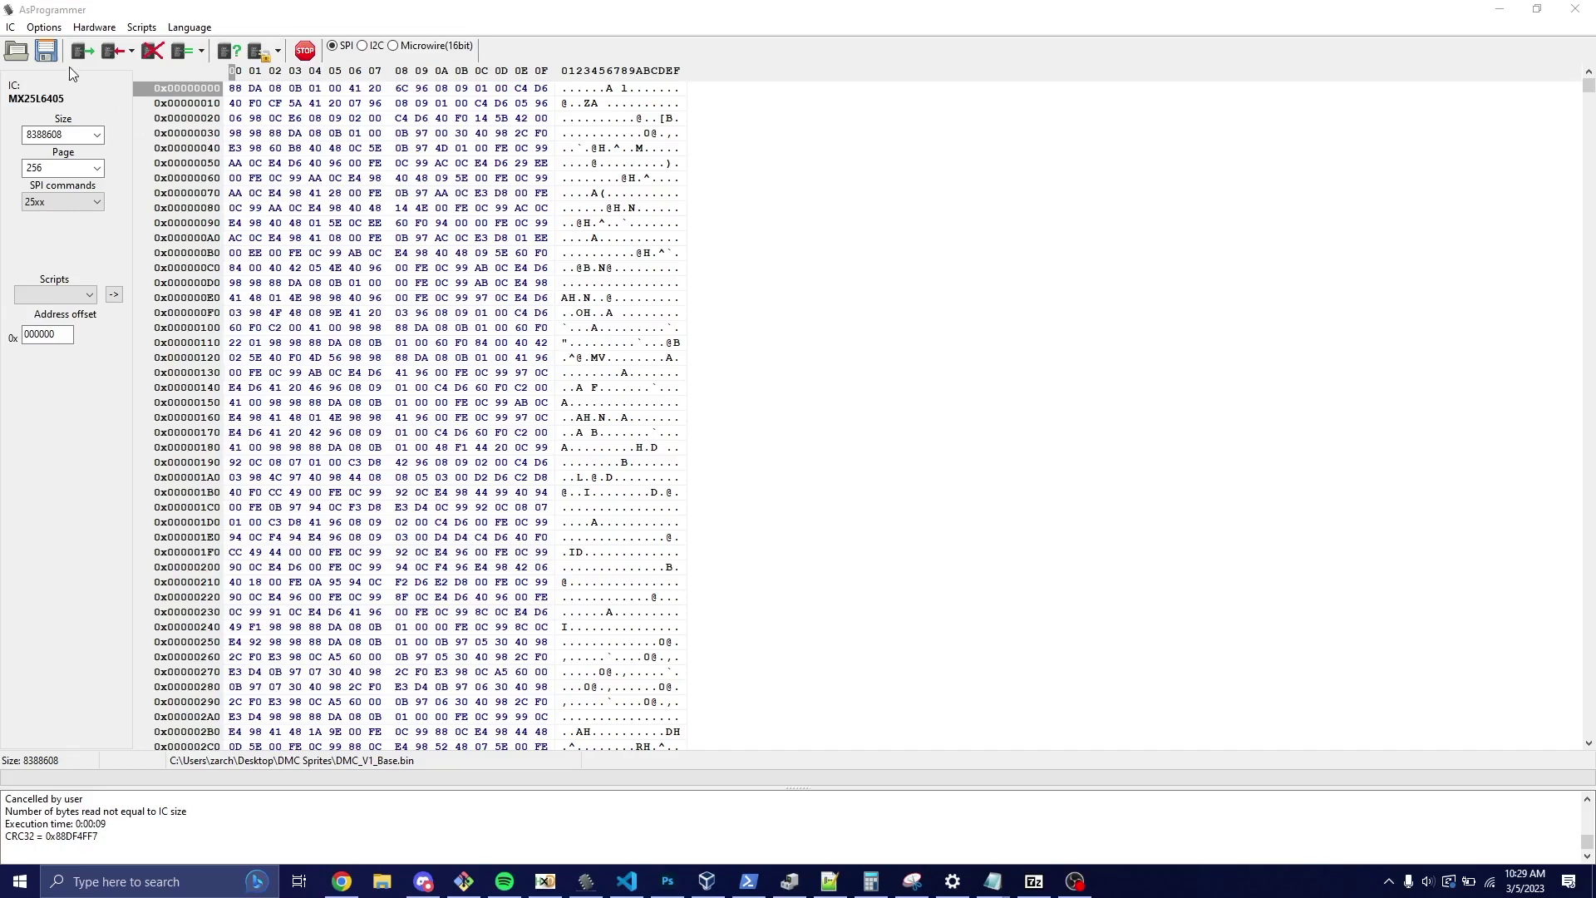
- Save the memory buffer as dmc_dump.bin in the DMC Sprites folder
left_click(46, 65)
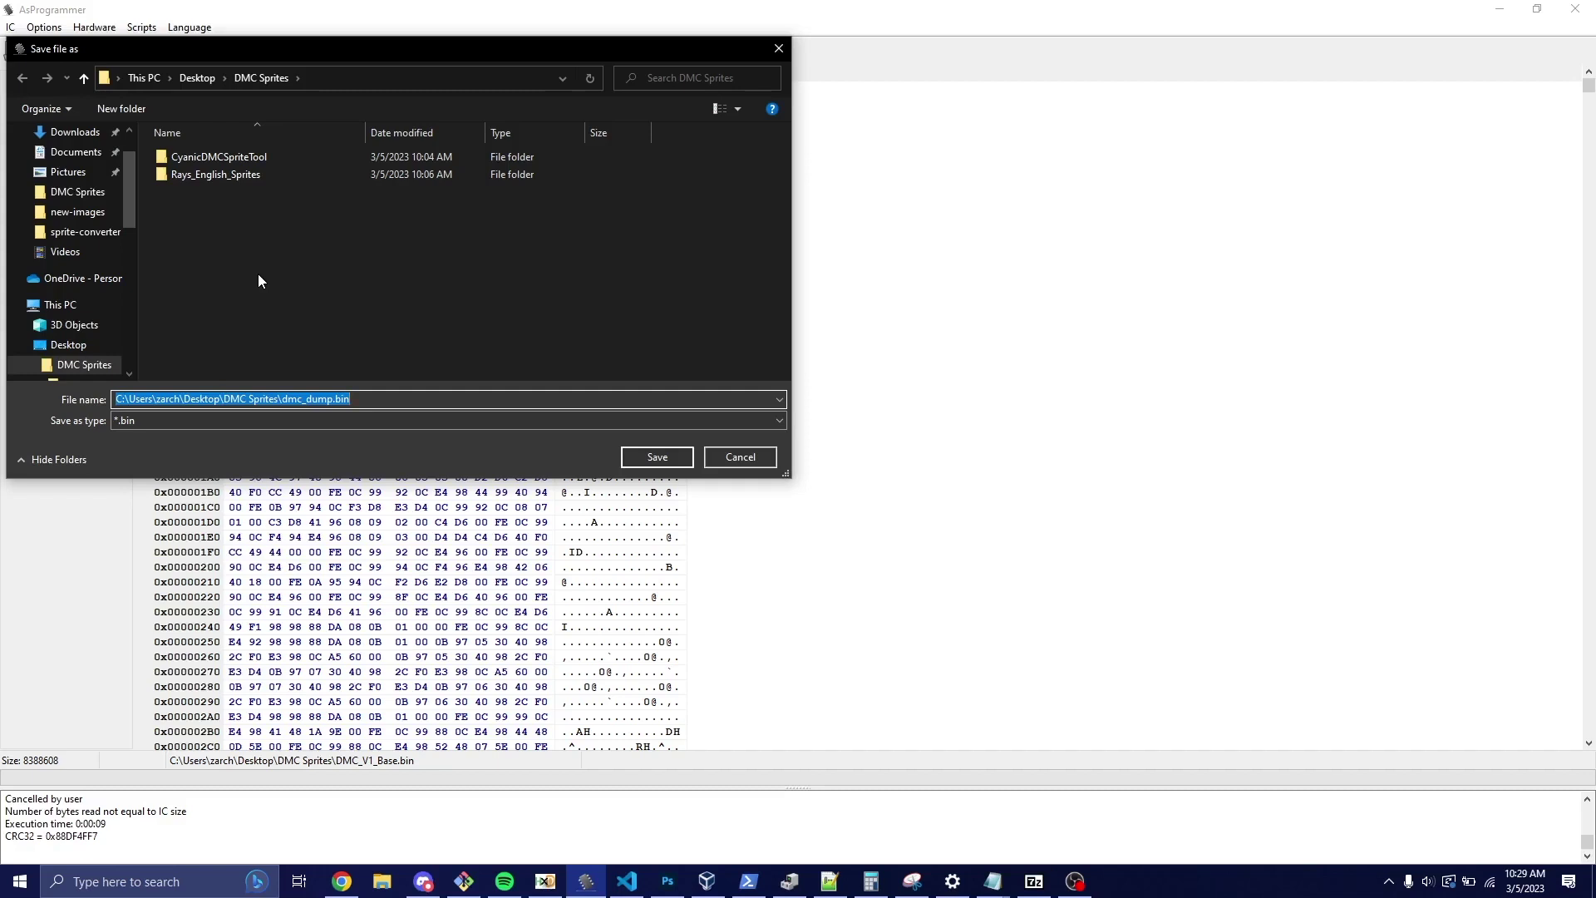
left_click(353, 398)
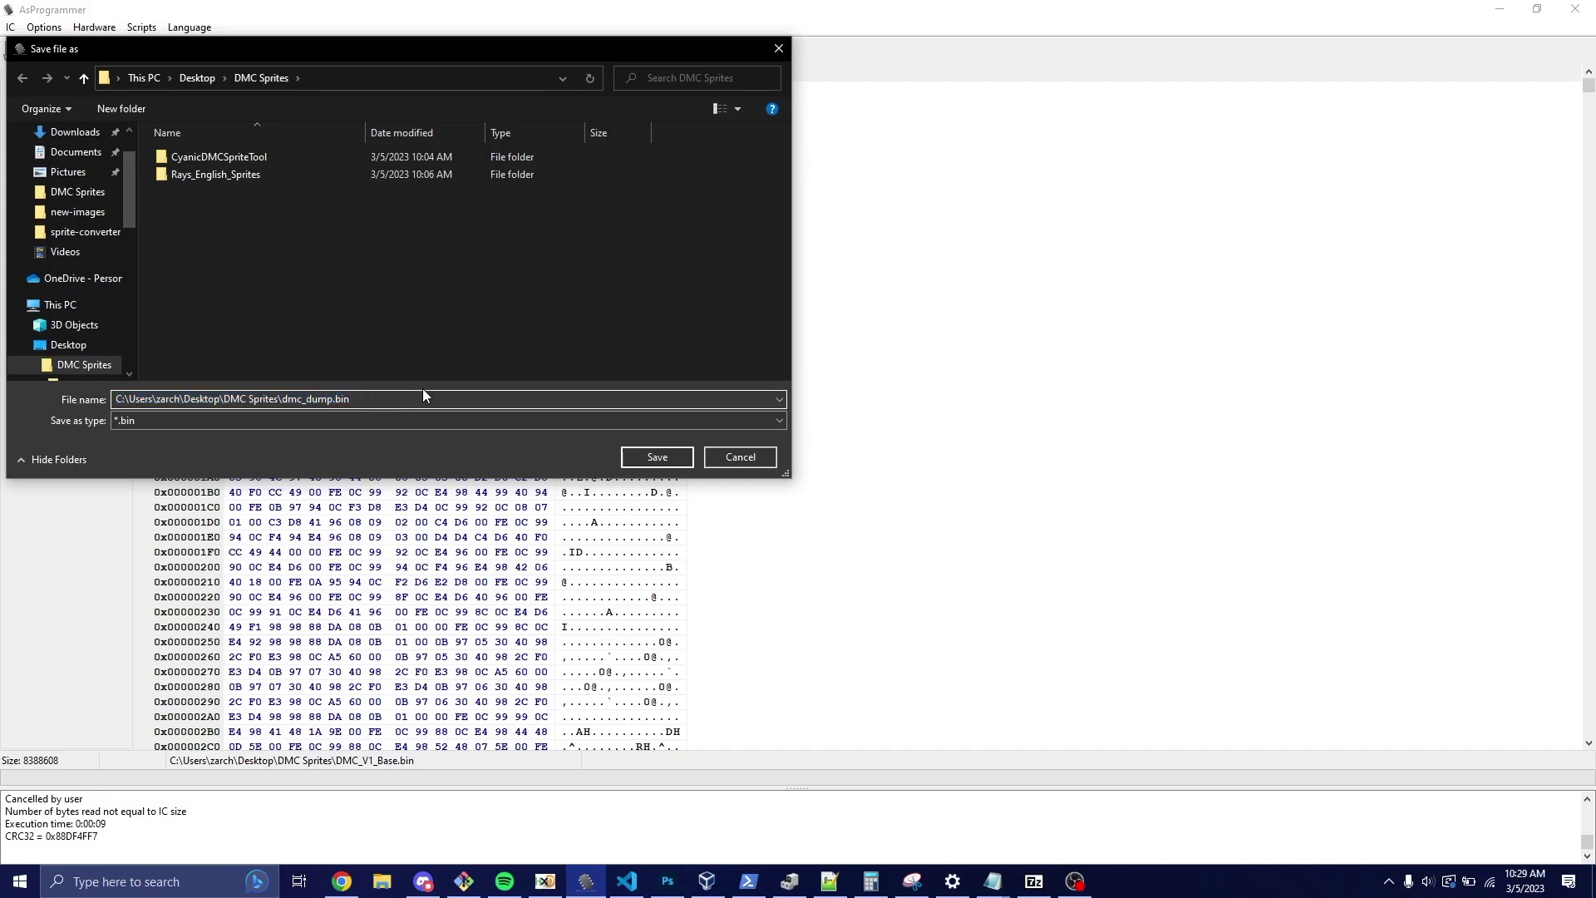
key("Return")
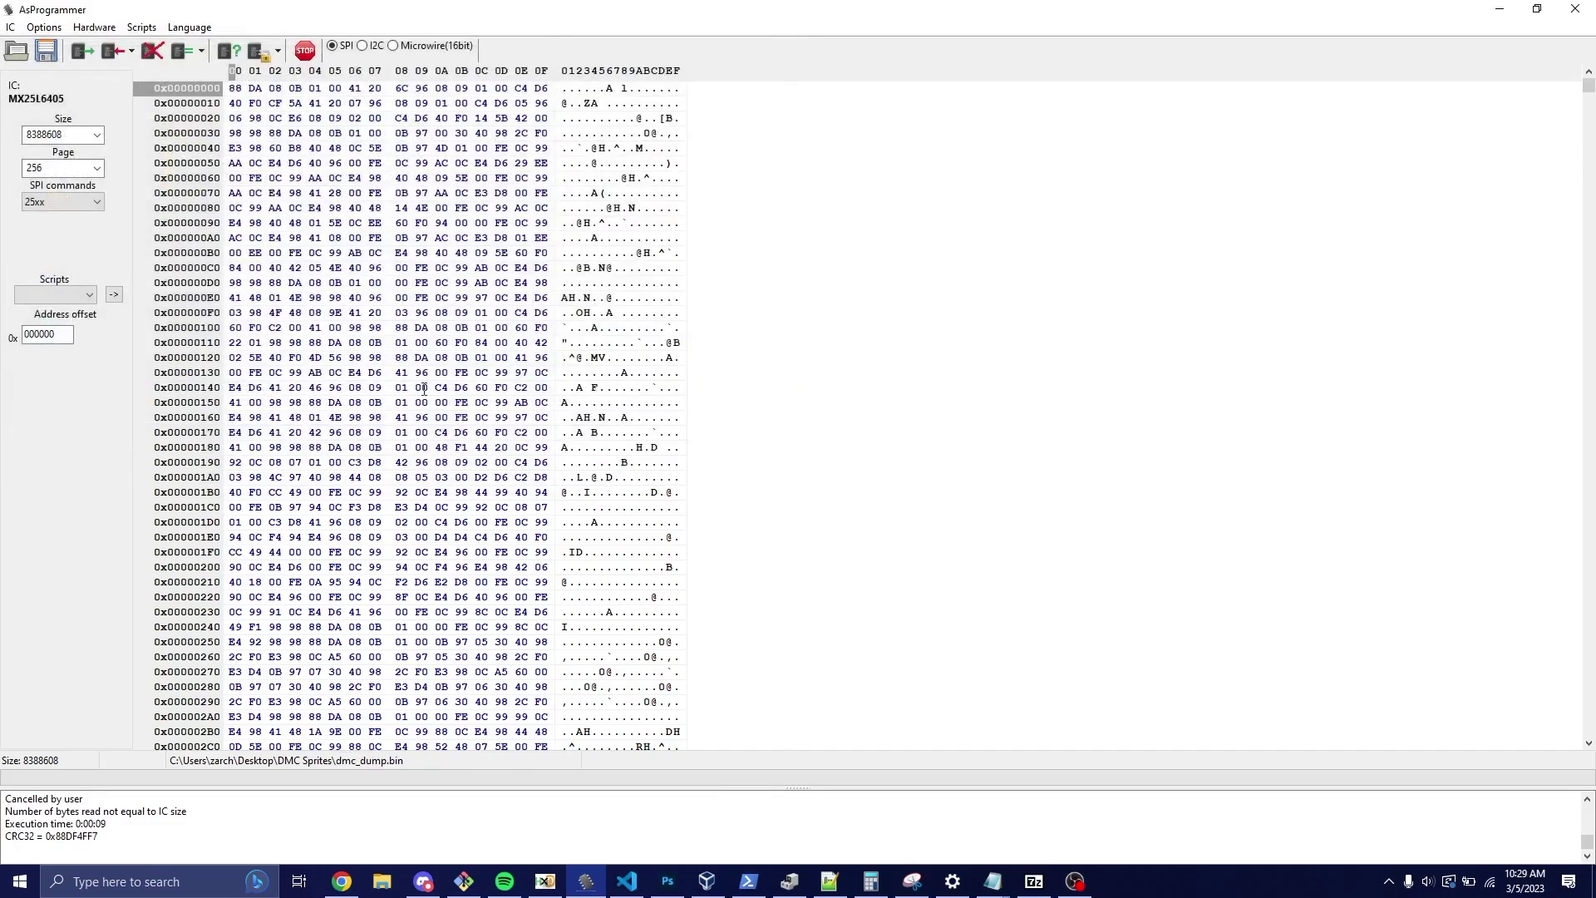
- Open the DMC Sprites desktop folder and view Commands.txt in Notepad beside it
left_click(1592, 881)
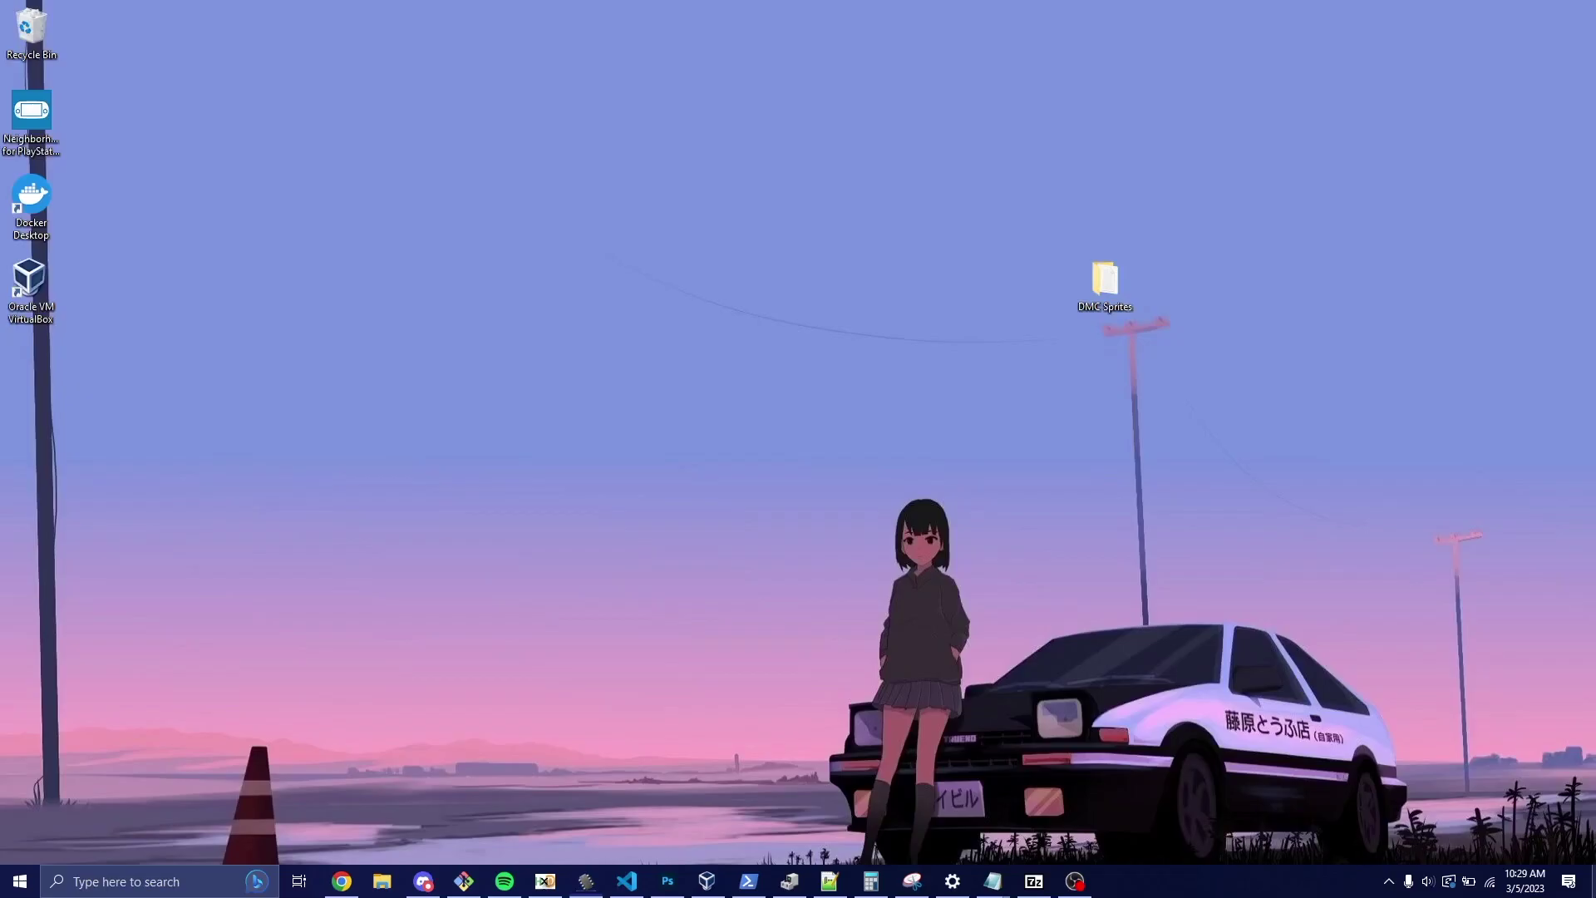
double_click(1110, 305)
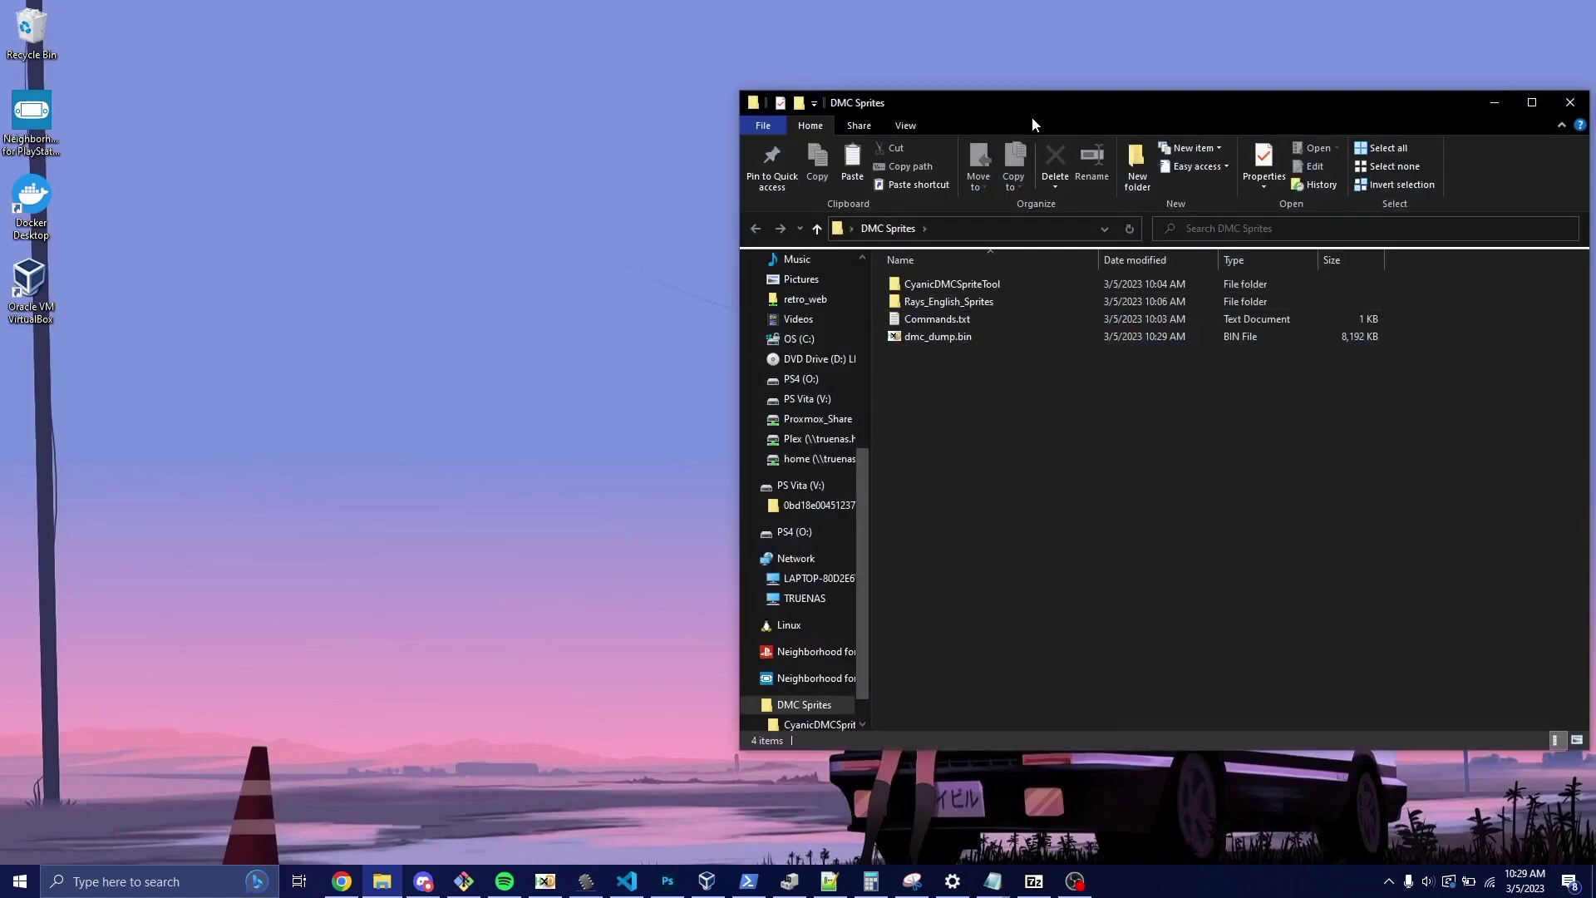
left_click_drag(928, 98, 653, 59)
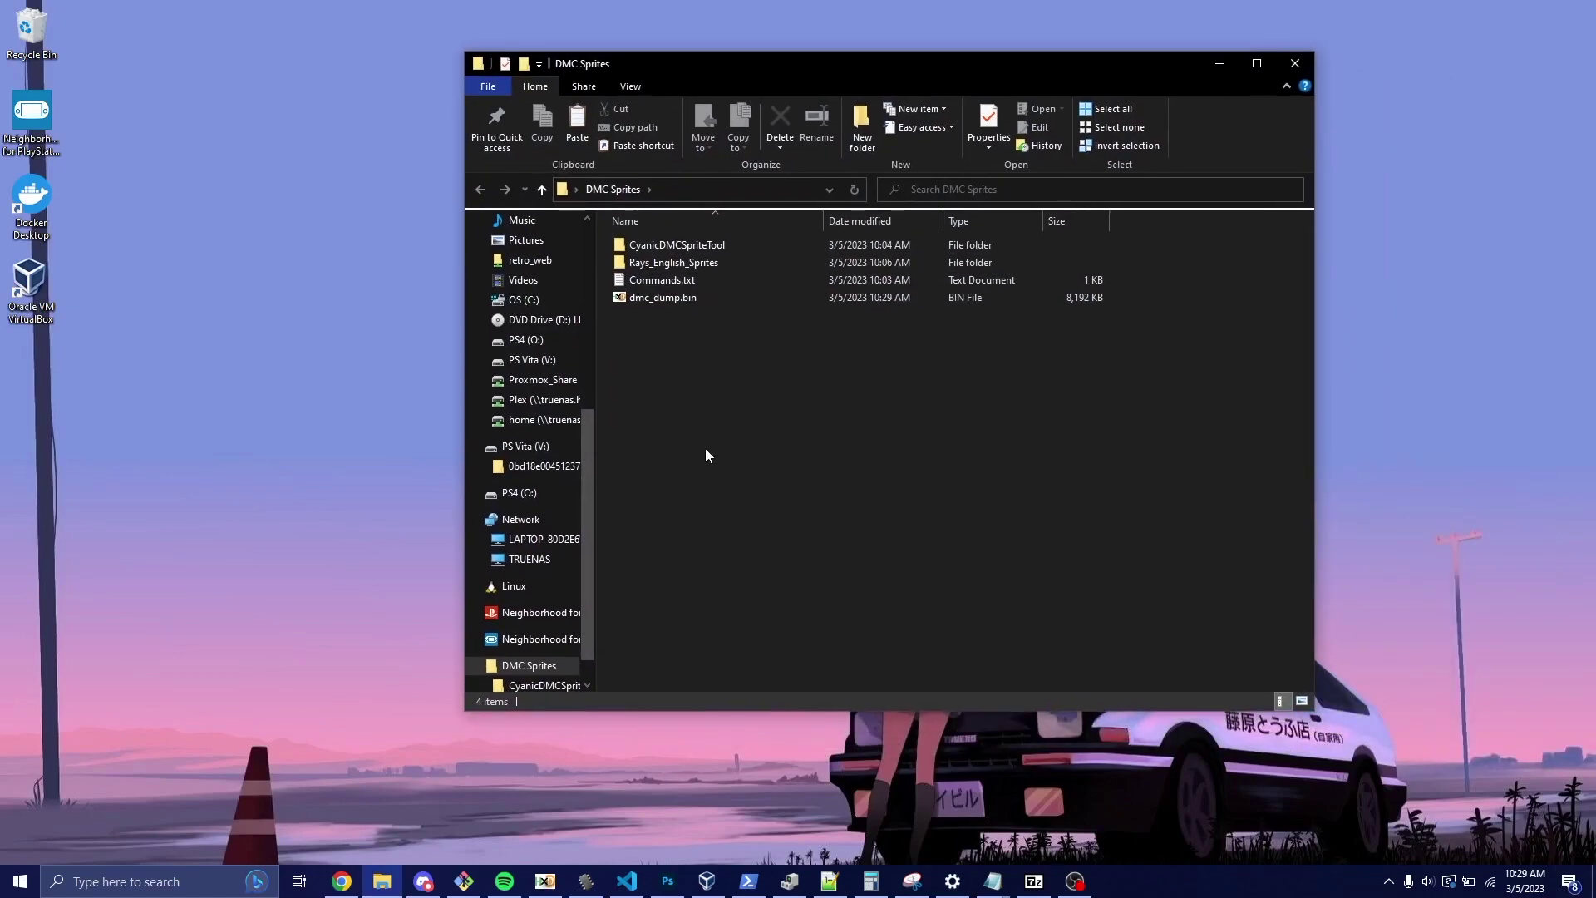
double_click(668, 281)
left_click_drag(801, 203, 652, 214)
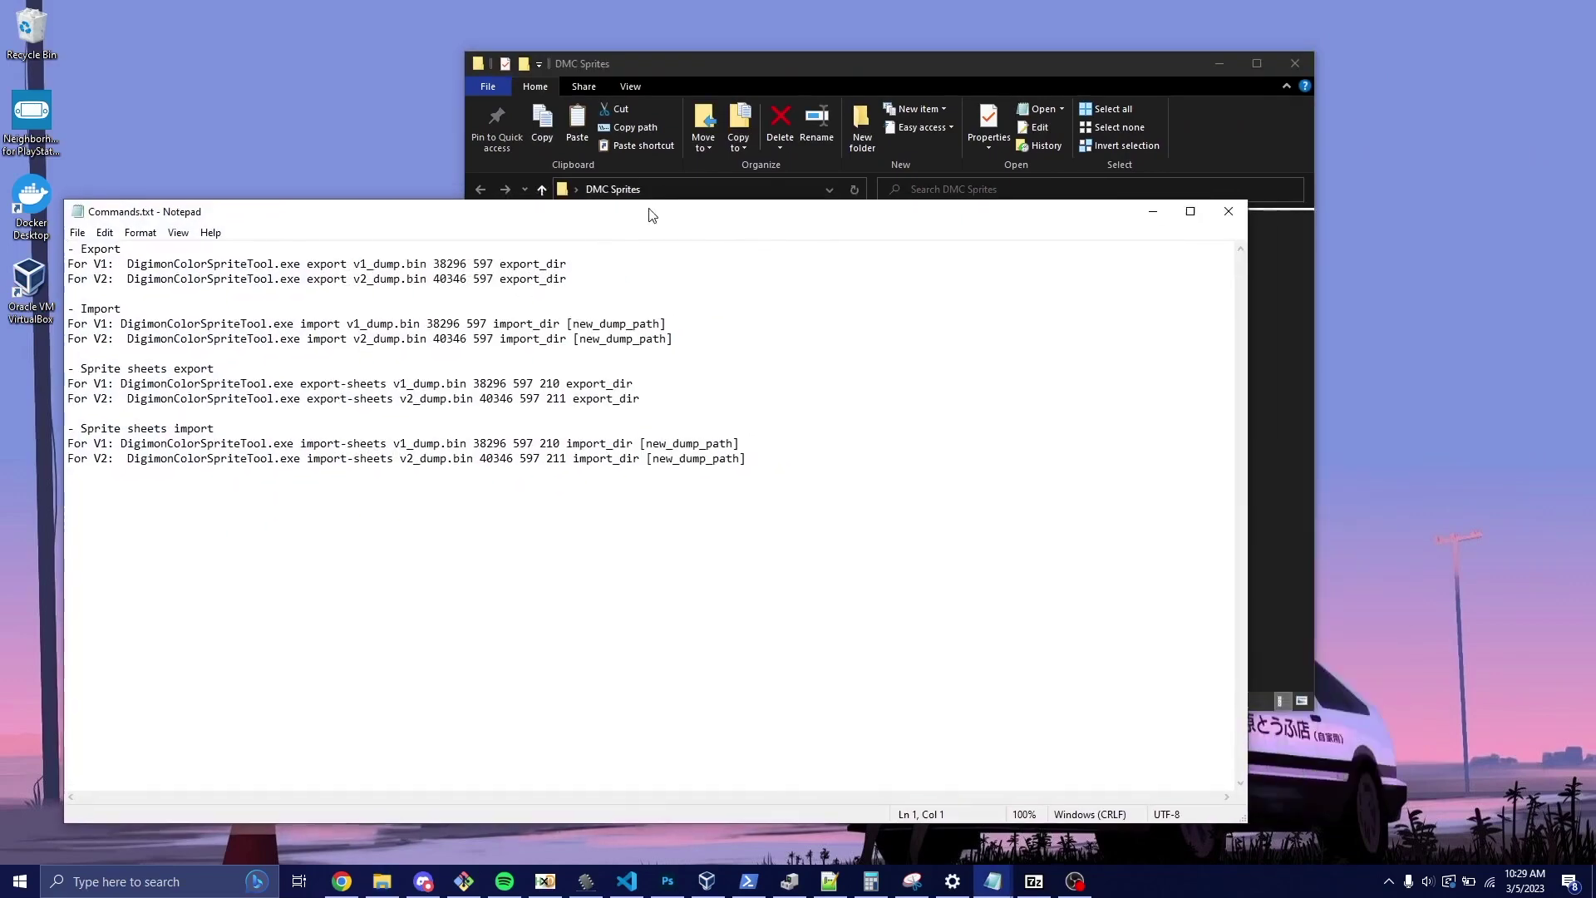
- Launch a Git Bash terminal in the DMC Sprites folder
left_click(1273, 502)
right_click(892, 415)
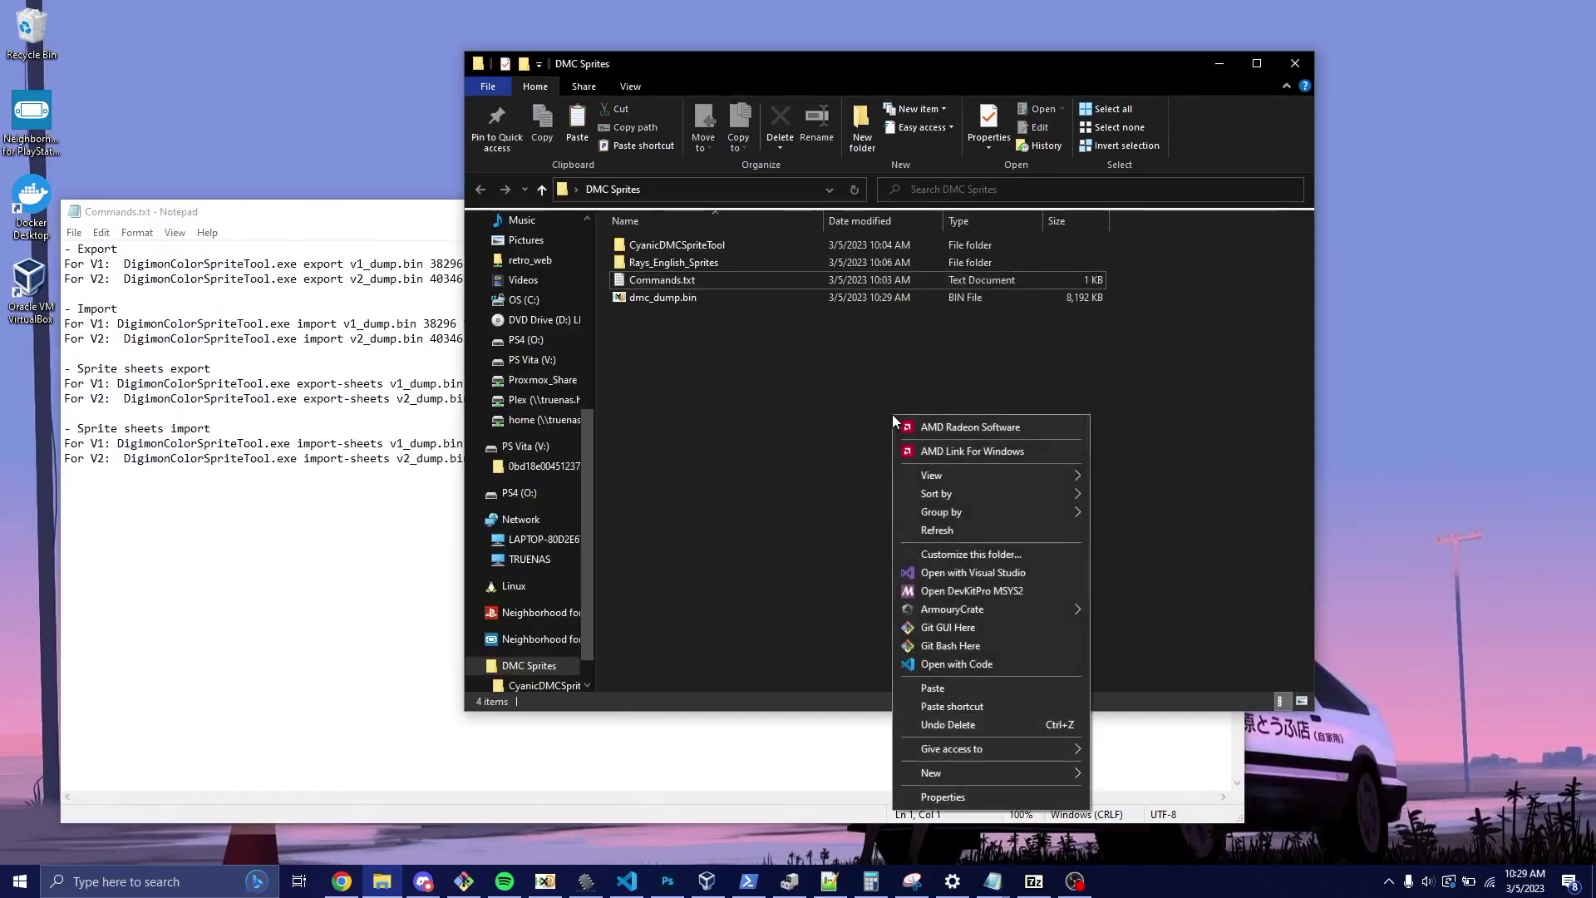
left_click(953, 643)
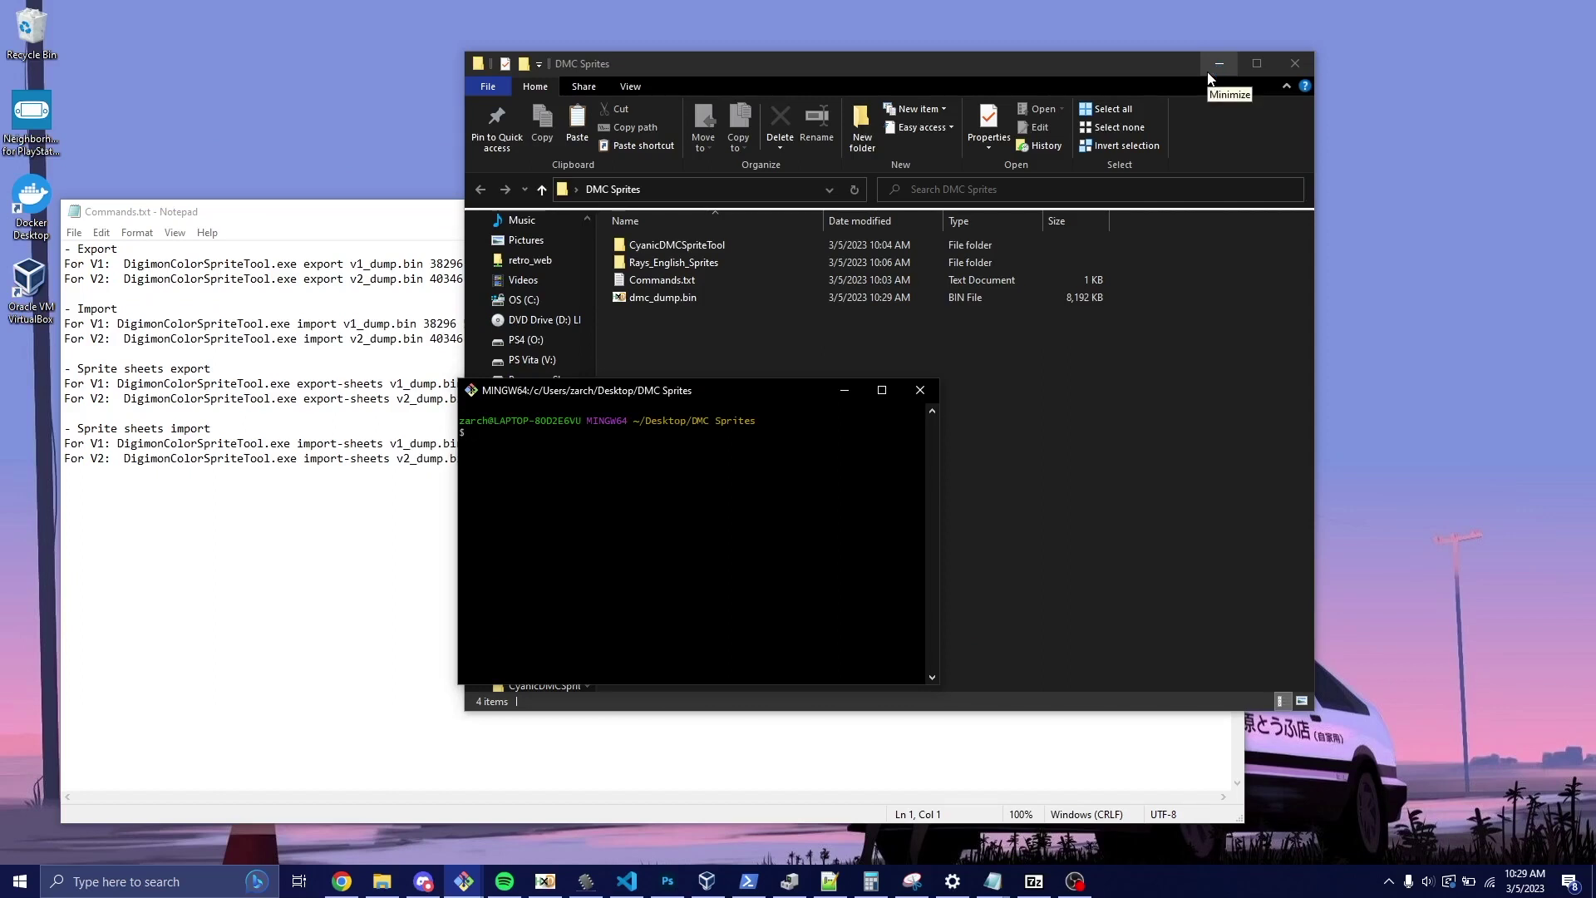
left_click_drag(981, 70, 1244, 63)
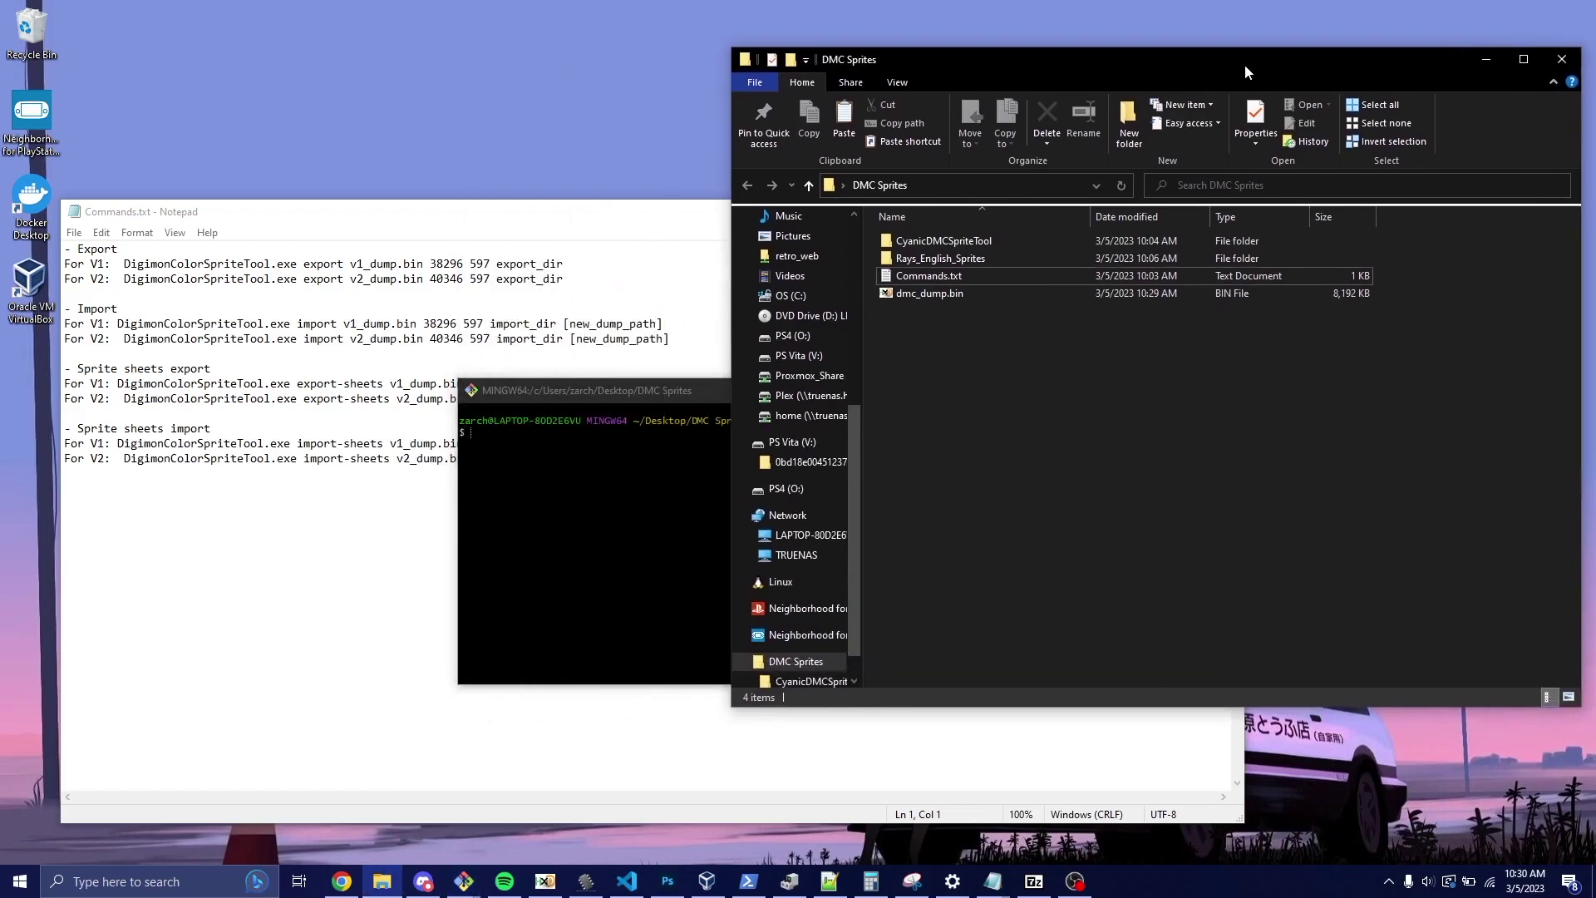
- Run DigimonColorSpriteTool.exe export dmc_dump.bin 38296 597 sprites in Git Bash
left_click(681, 480)
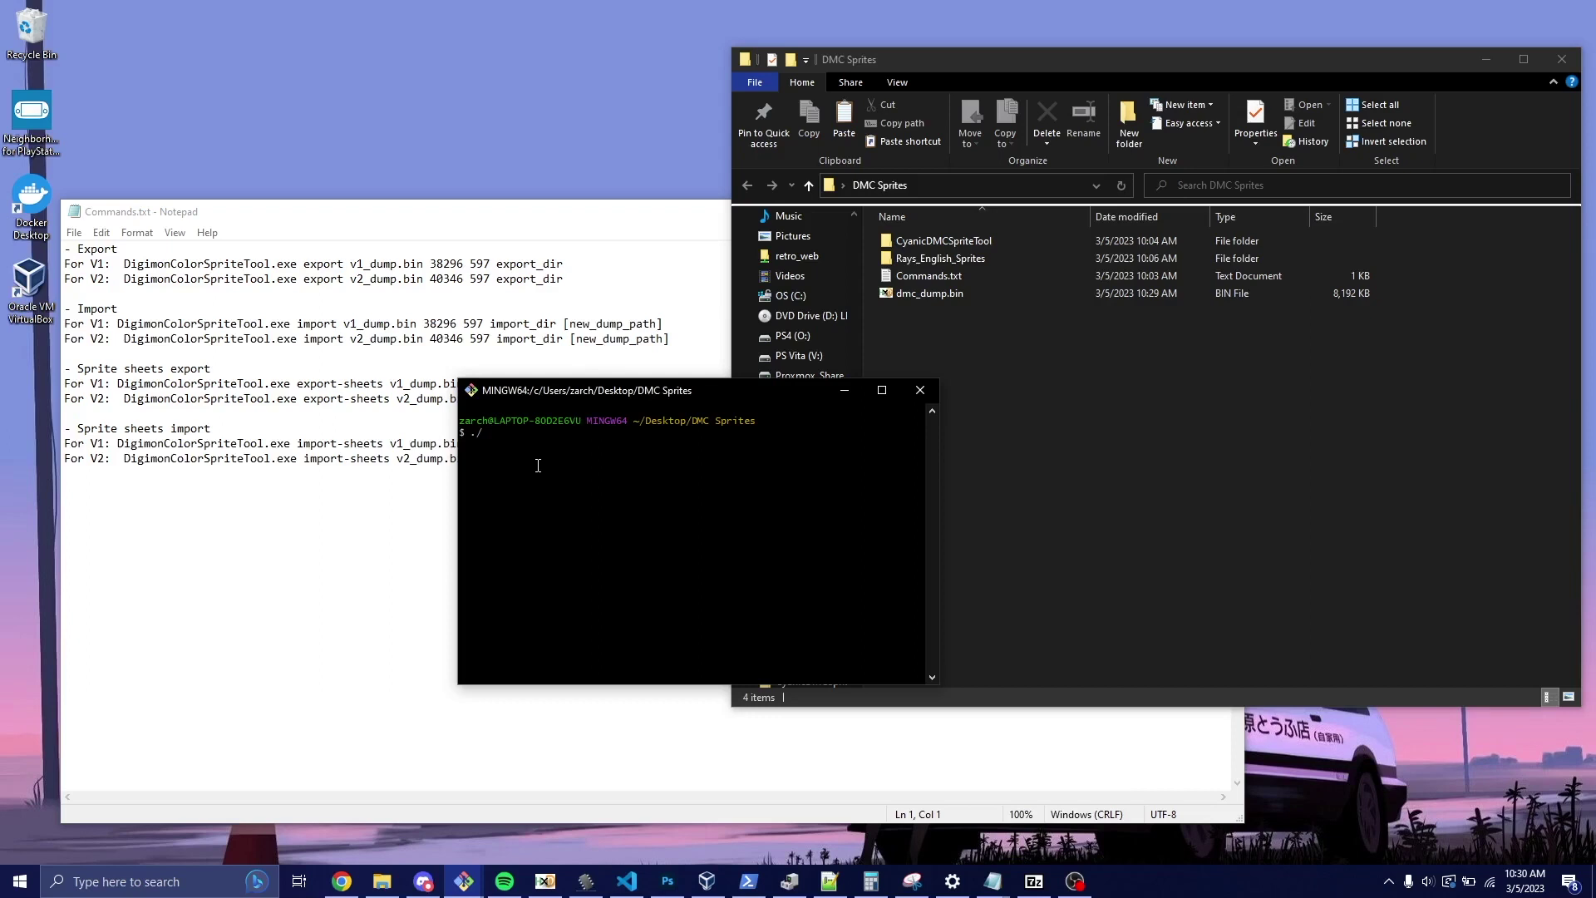
key("Tab")
type("D")
key("Tab")
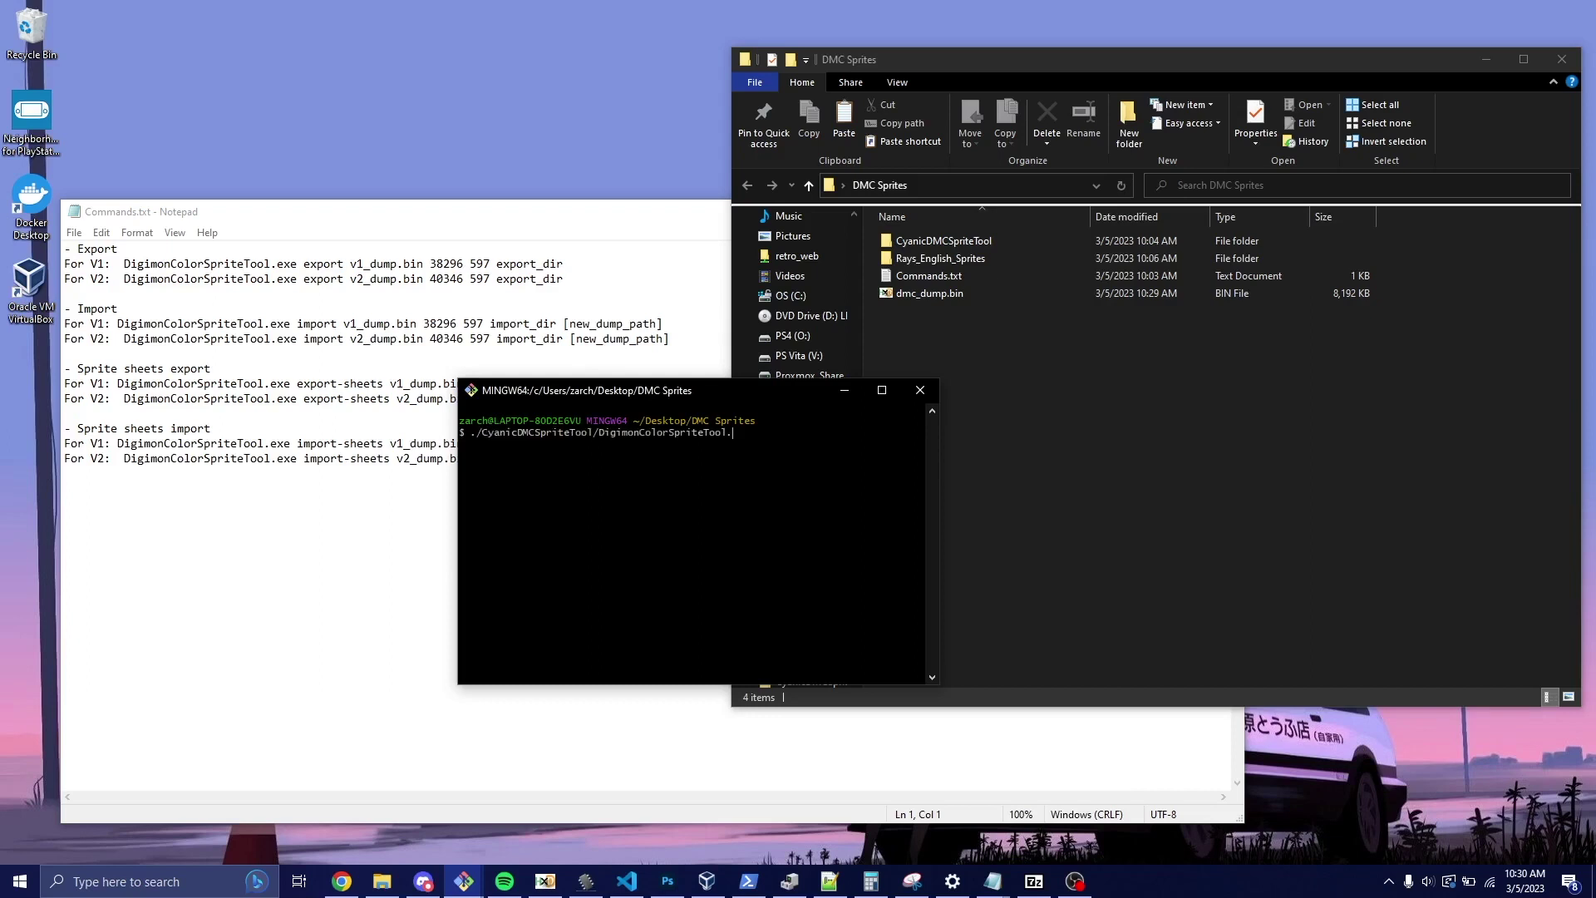
type("e")
key("Tab")
type("export dmc")
key("Tab")
type("38296 597")
type("sprites")
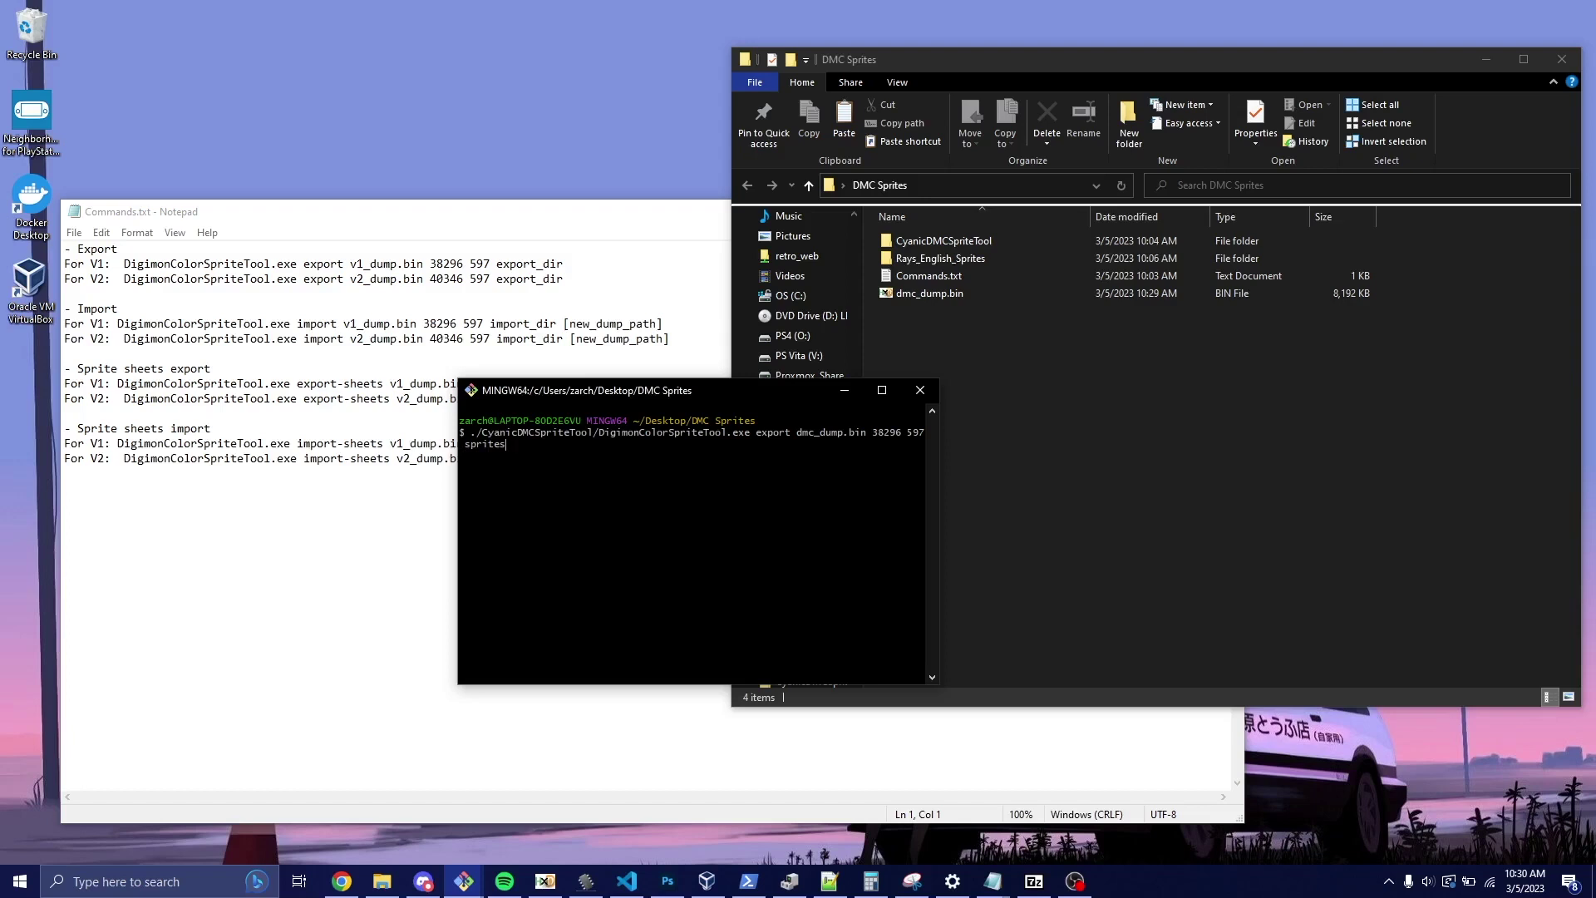
key("Return")
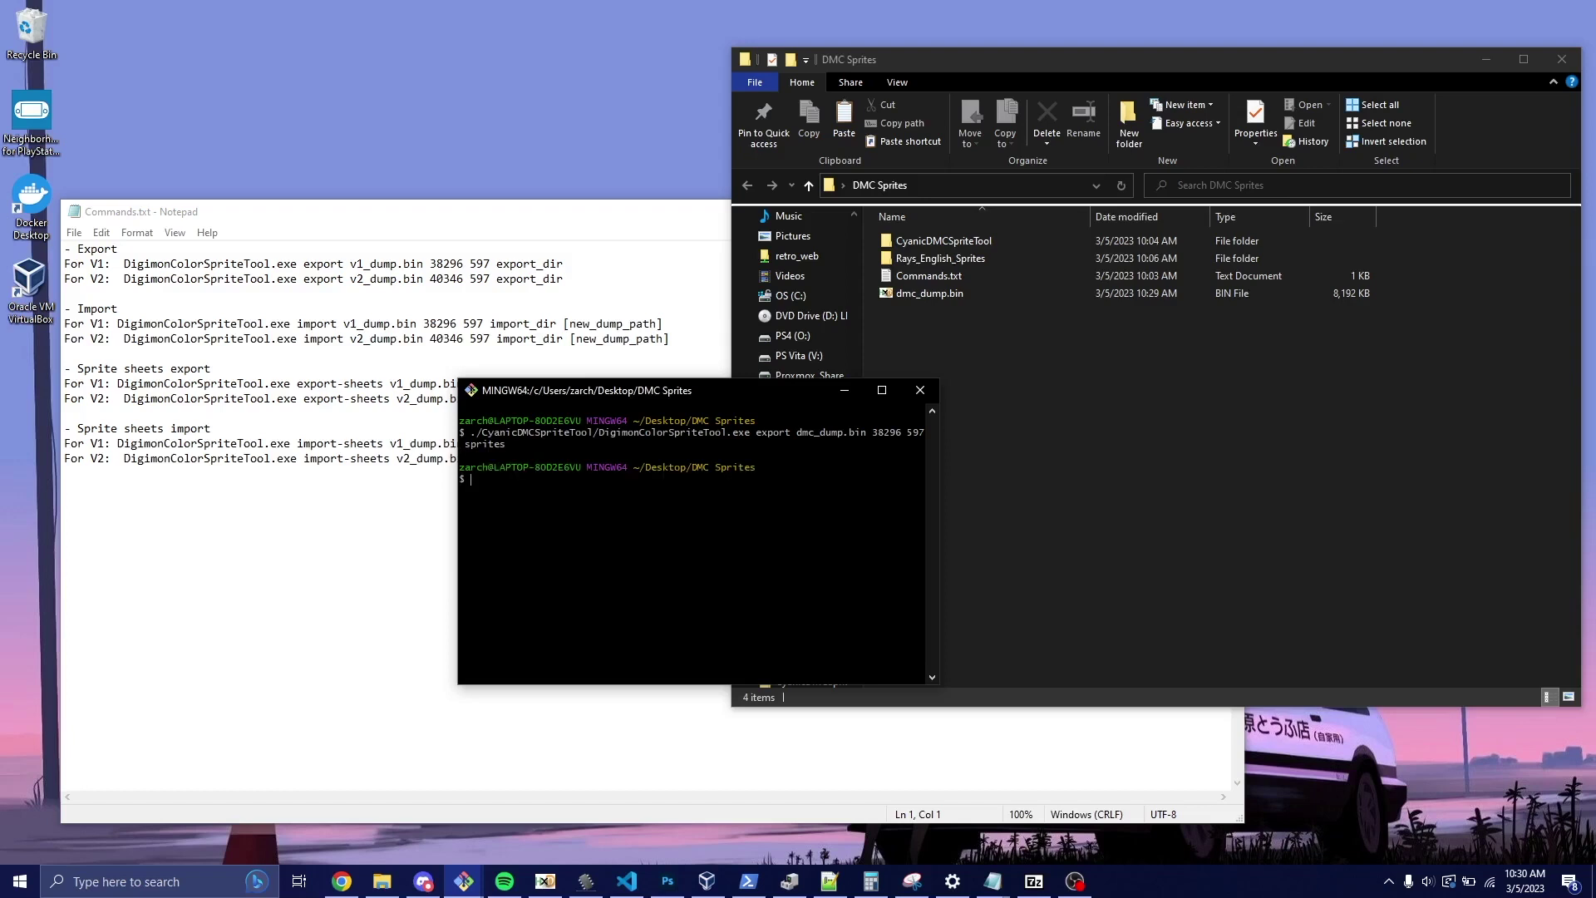
left_click(985, 274)
- Browse the exported PNG images in the new sprites folder
double_click(984, 275)
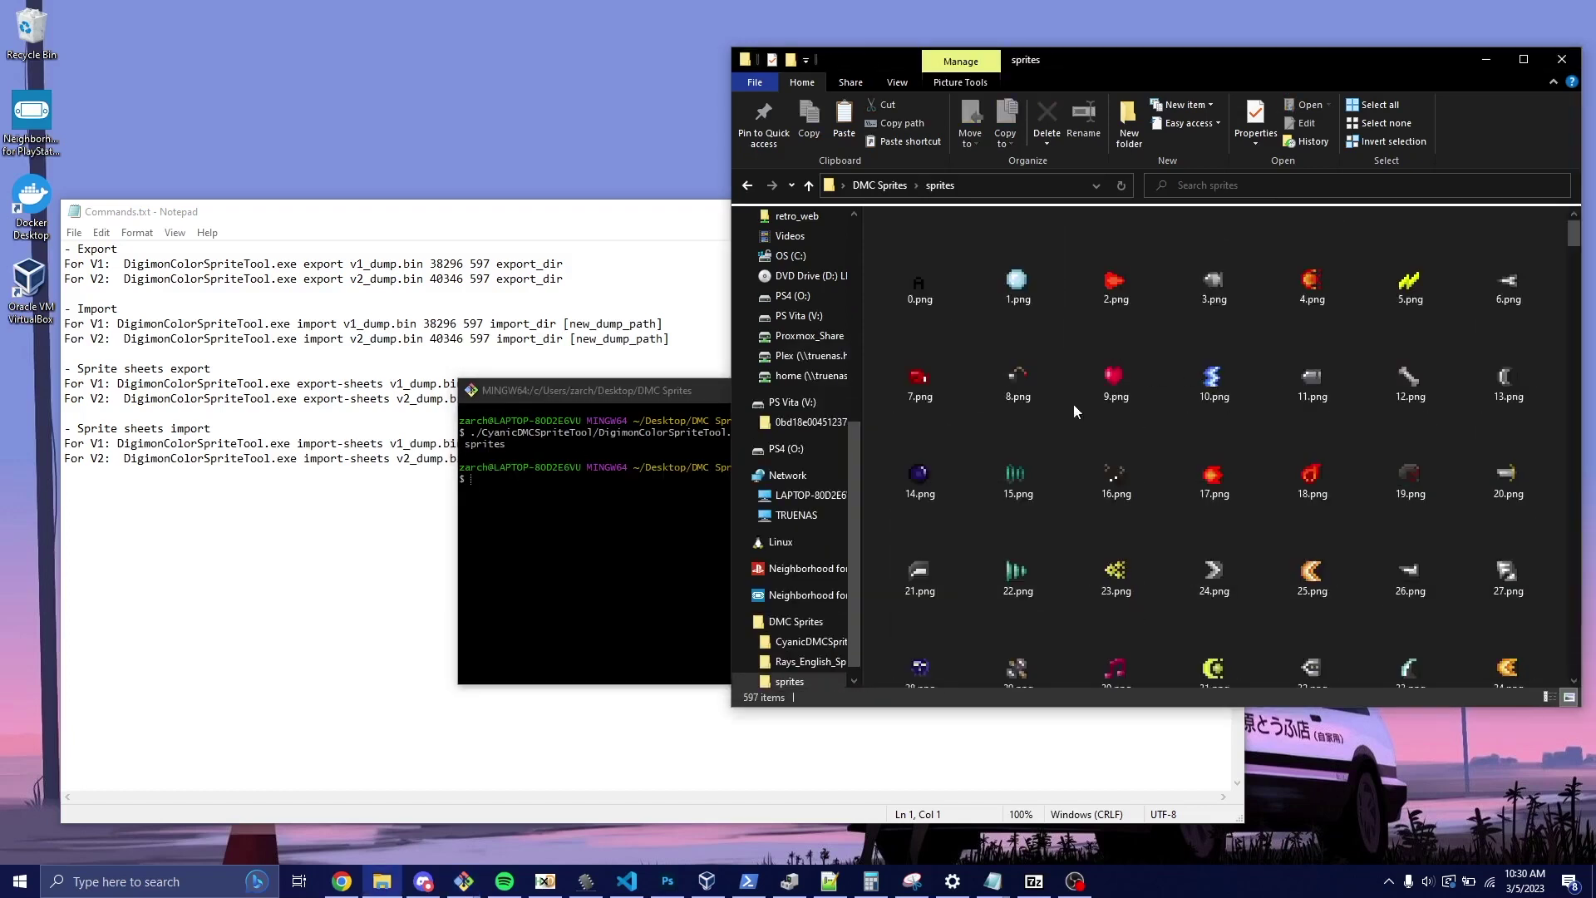
scroll(1089, 432, "down", 5)
scroll(1089, 433, "down", 10)
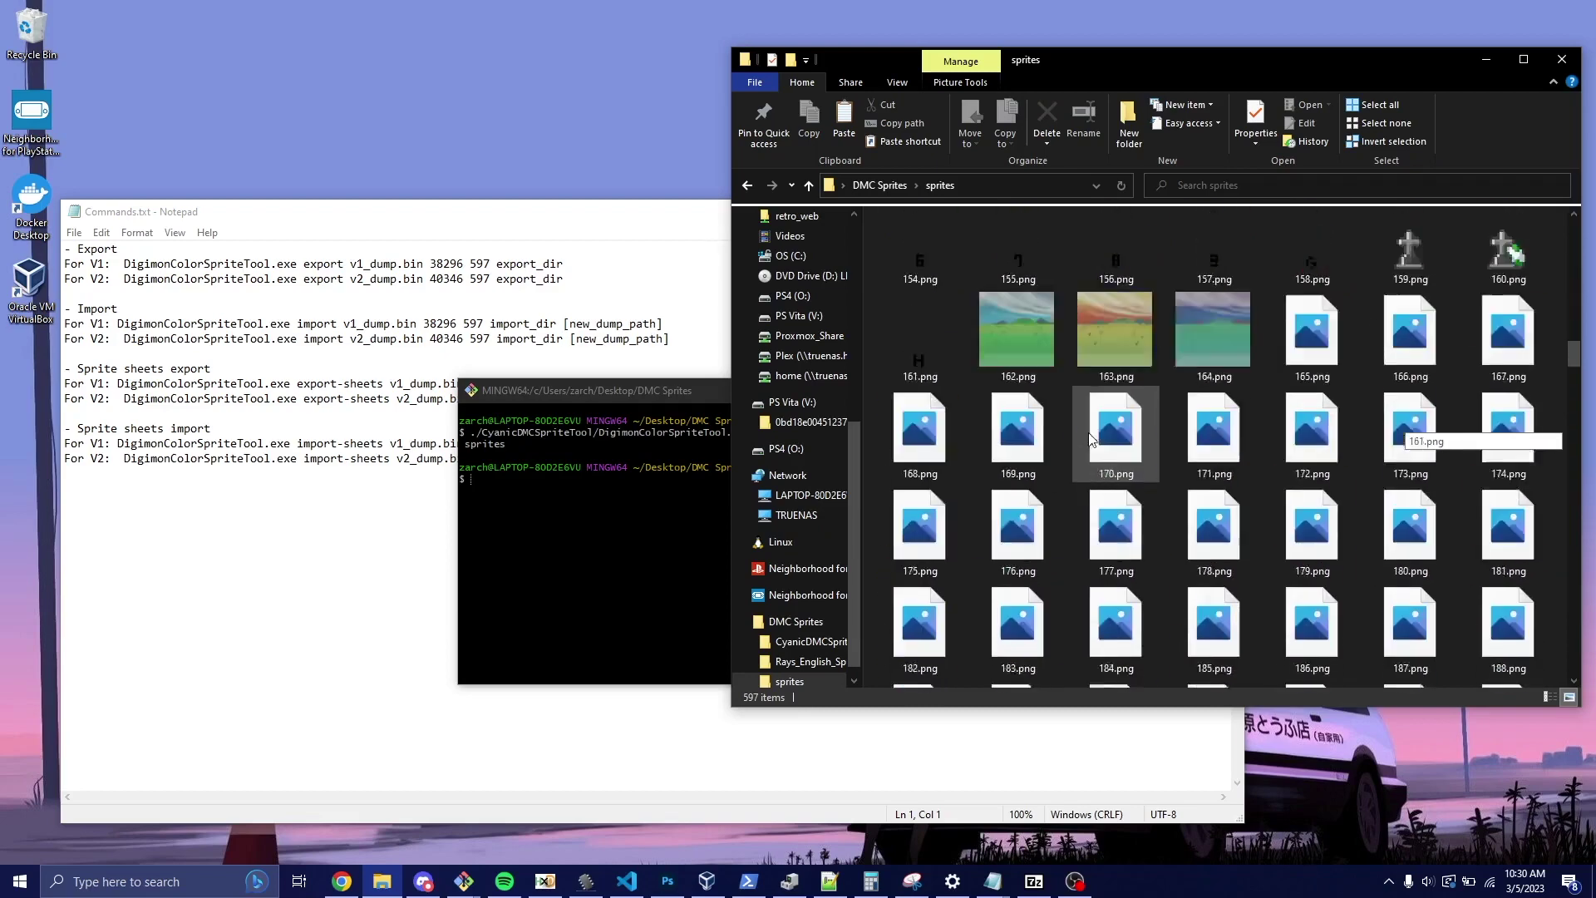
scroll(1089, 432, "down", 4)
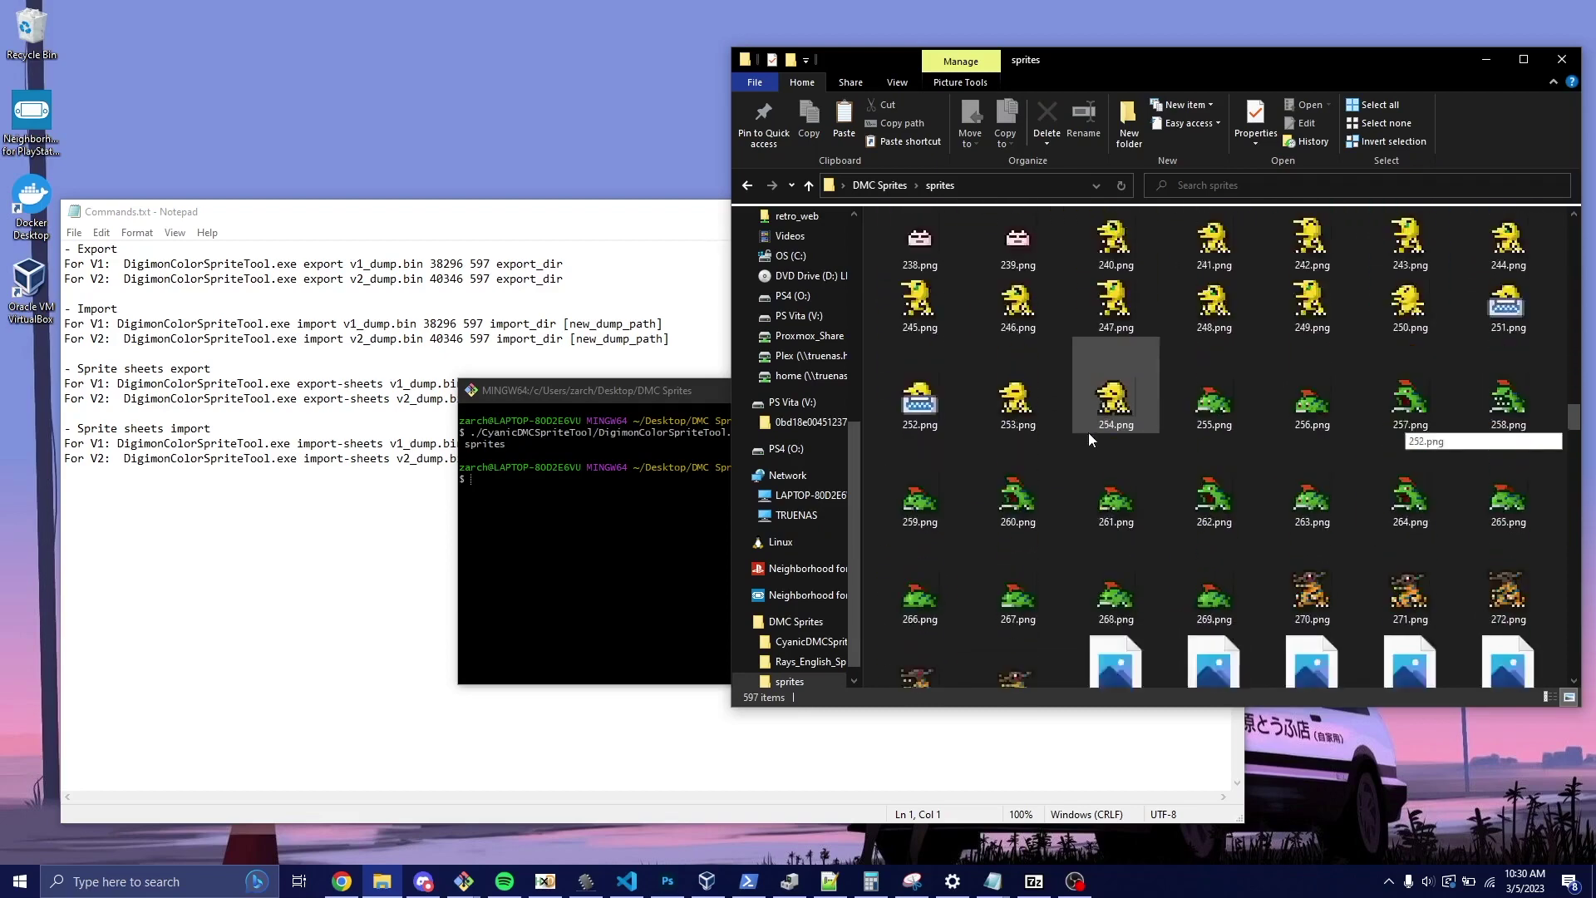
- Go back to DMC Sprites and open the Rays_English_Sprites folder
left_click(748, 186)
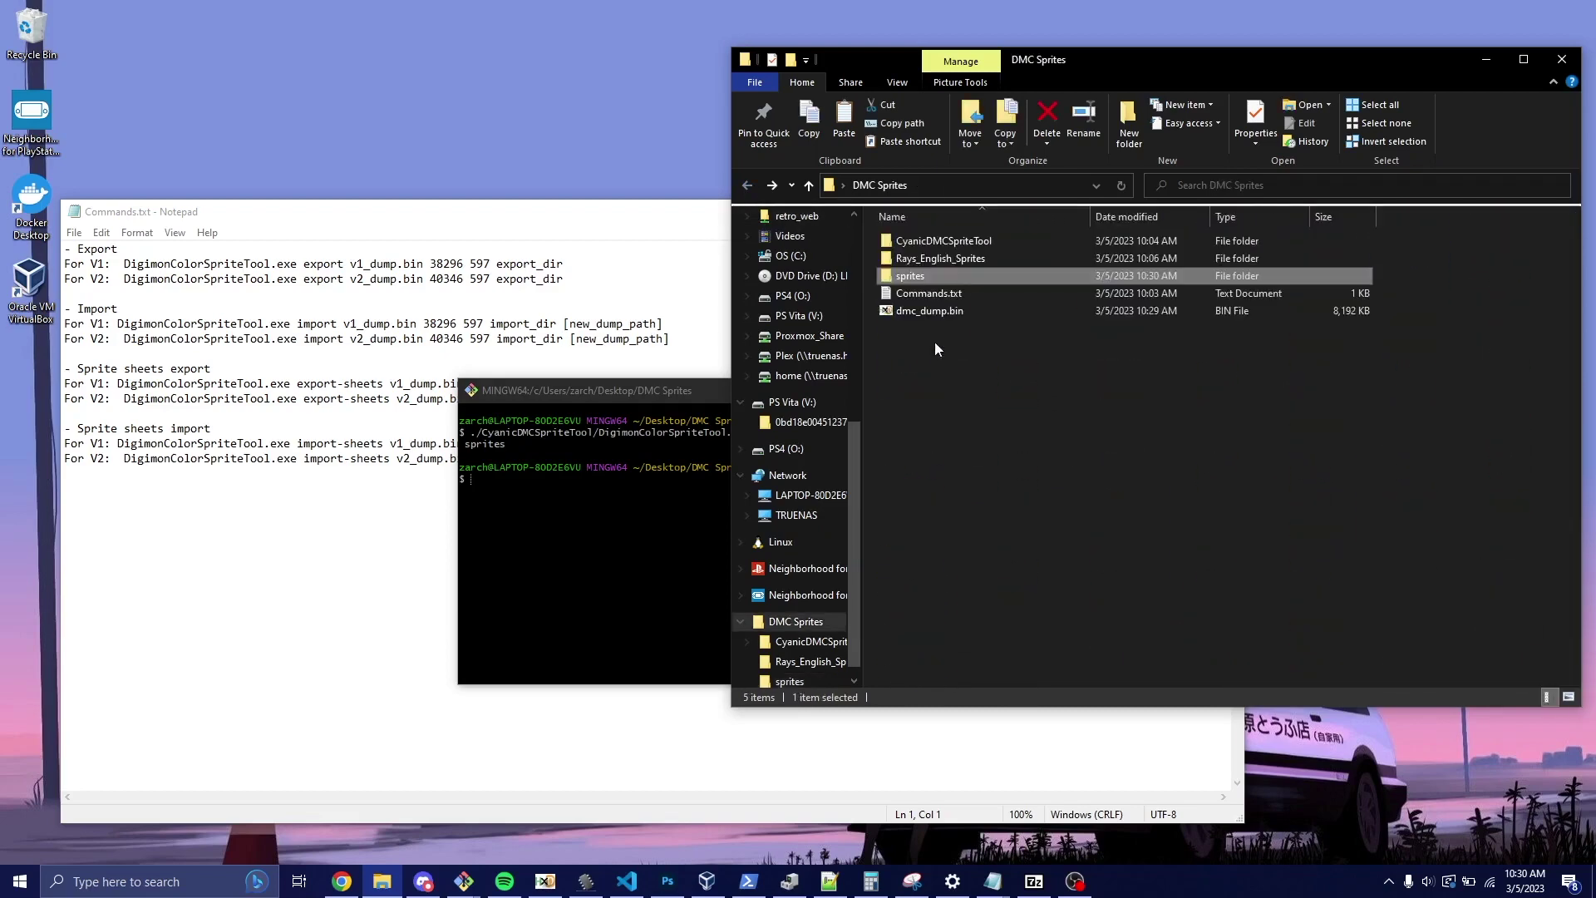
left_click(956, 413)
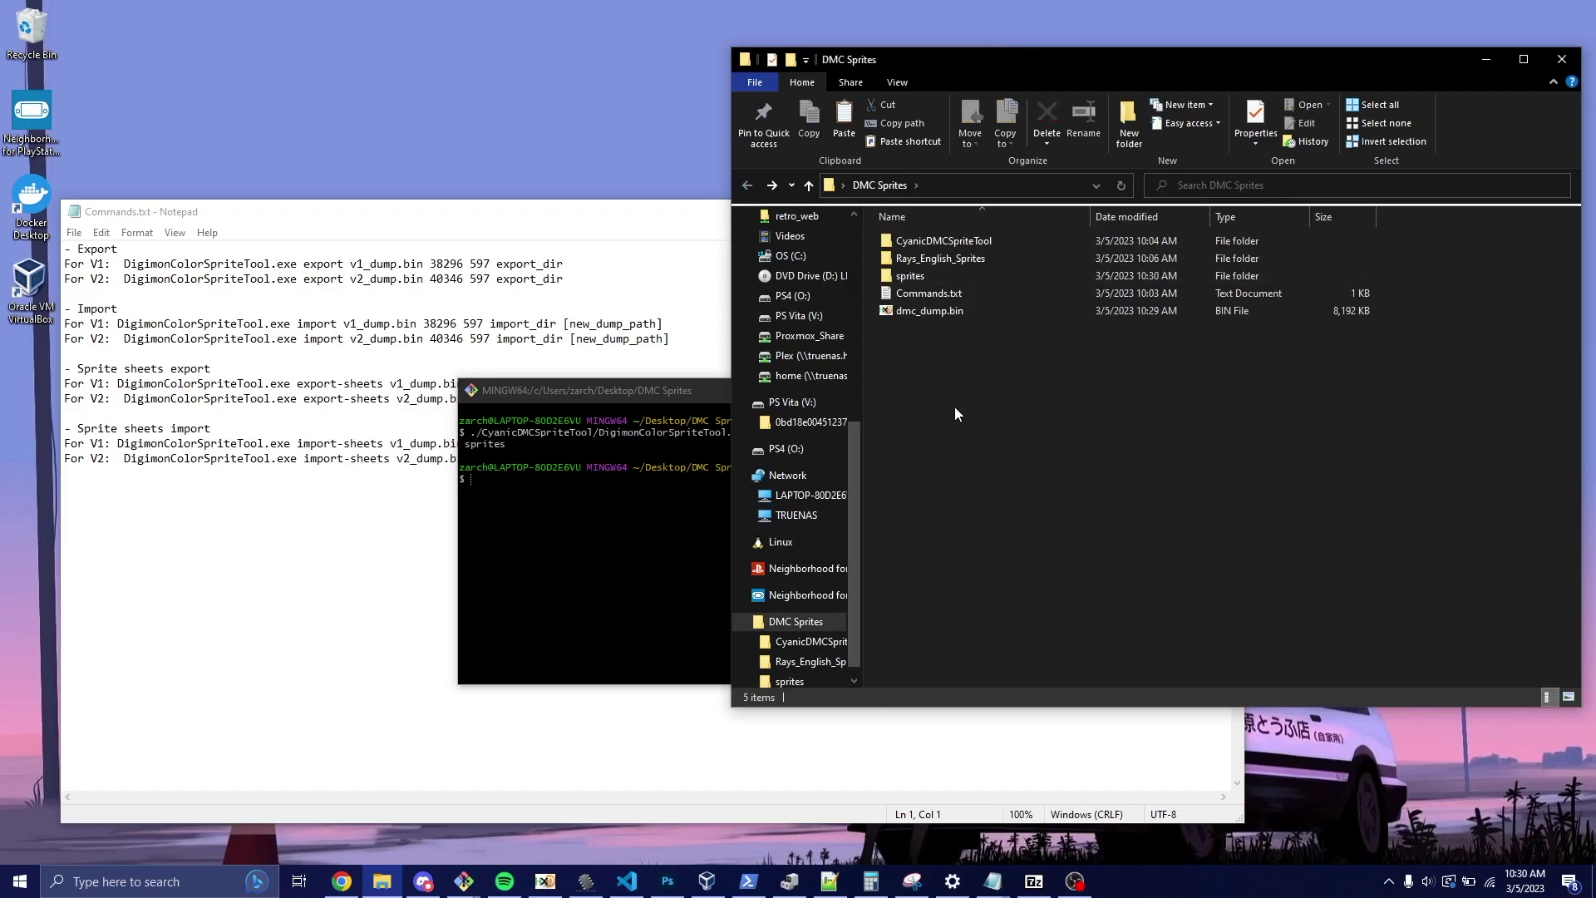
left_click(941, 261)
double_click(940, 262)
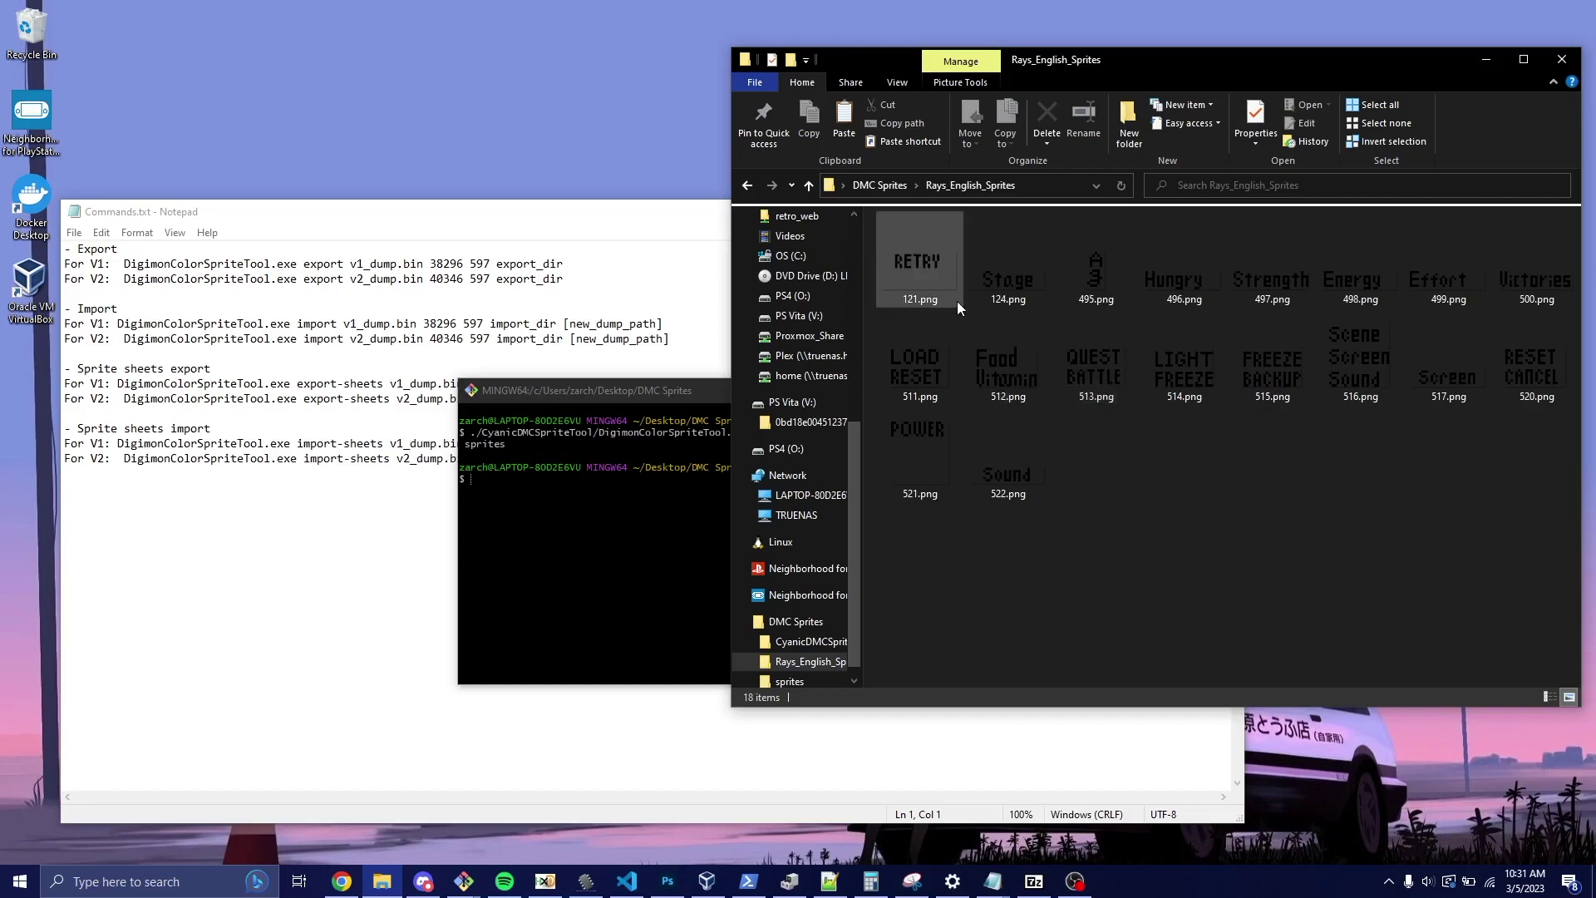
left_click(745, 185)
double_click(940, 260)
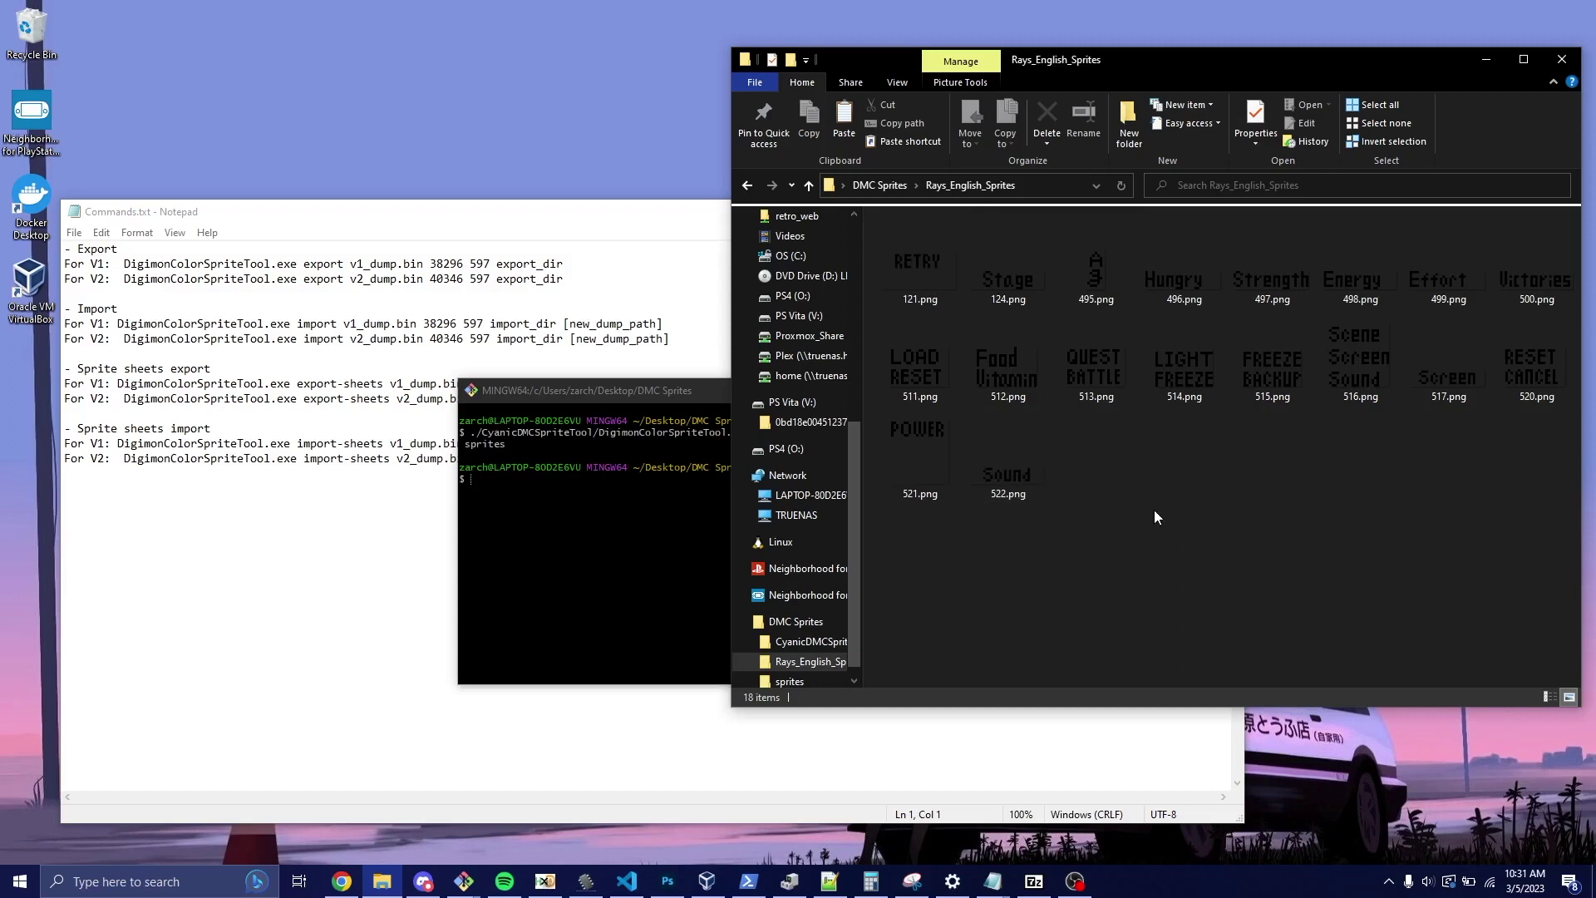
key("ctrl+a")
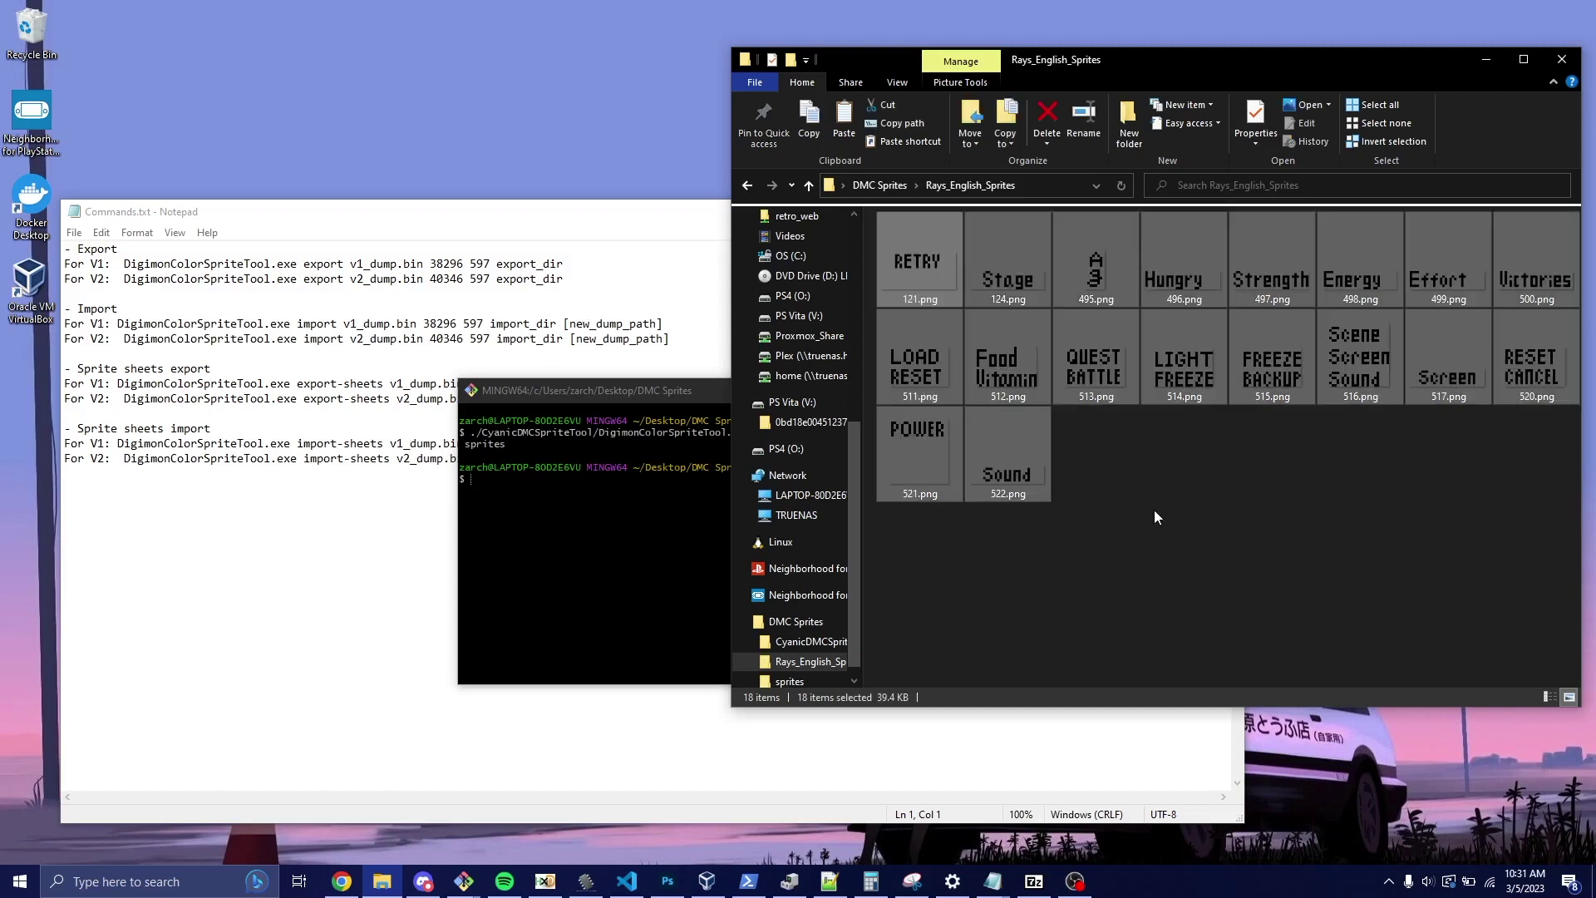
- Paste the 18 English sprites into the sprites folder, replacing the same-named files
left_click(746, 185)
double_click(969, 276)
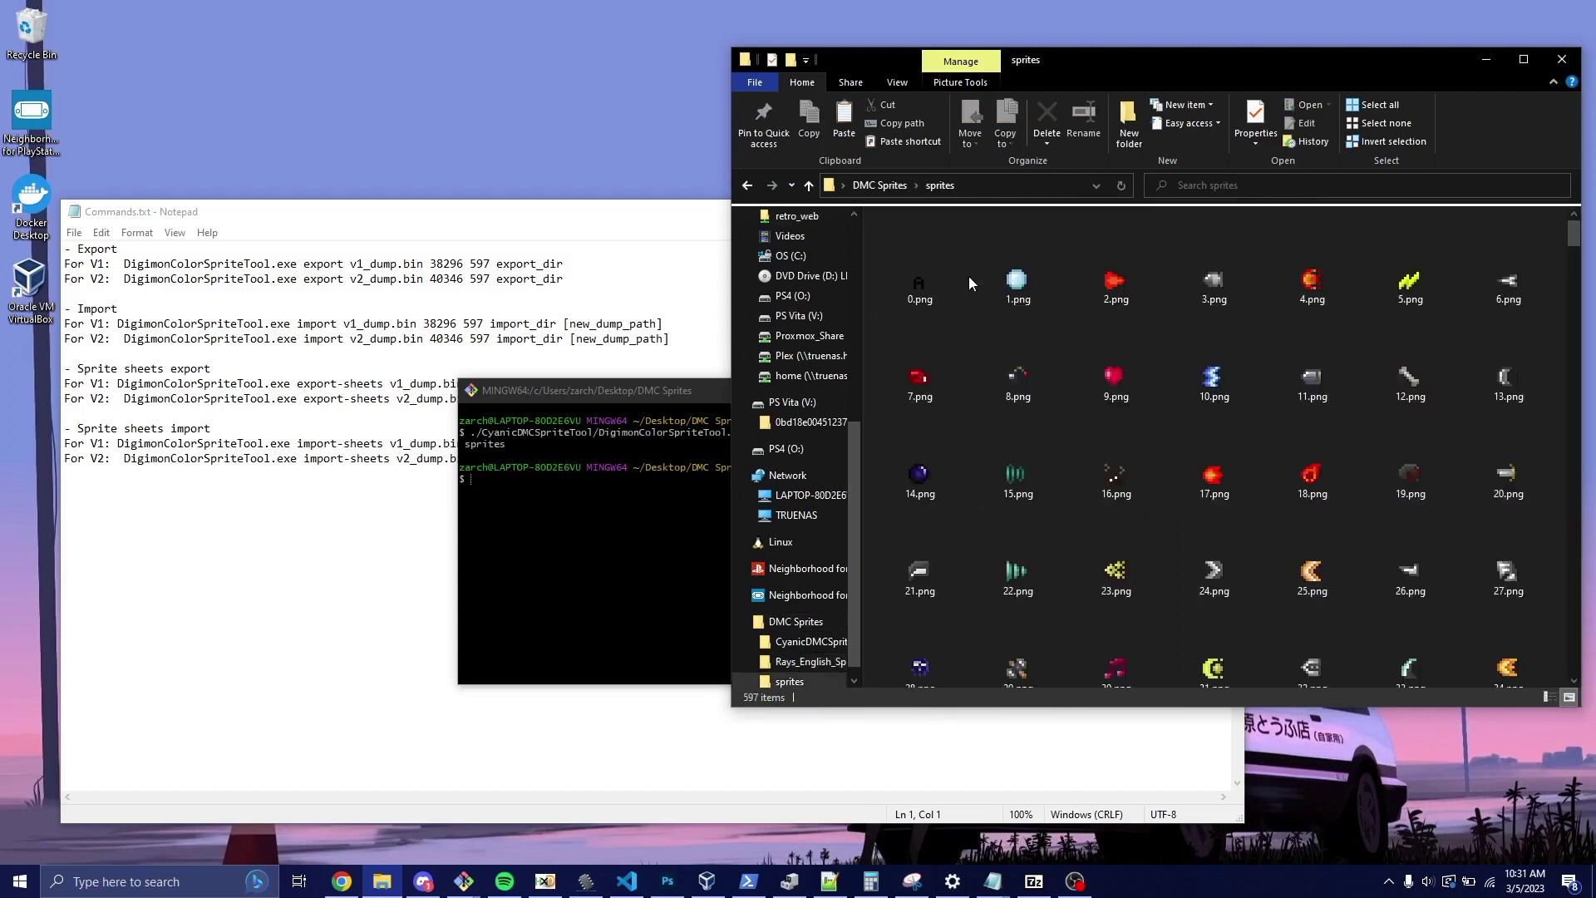
key("ctrl+v")
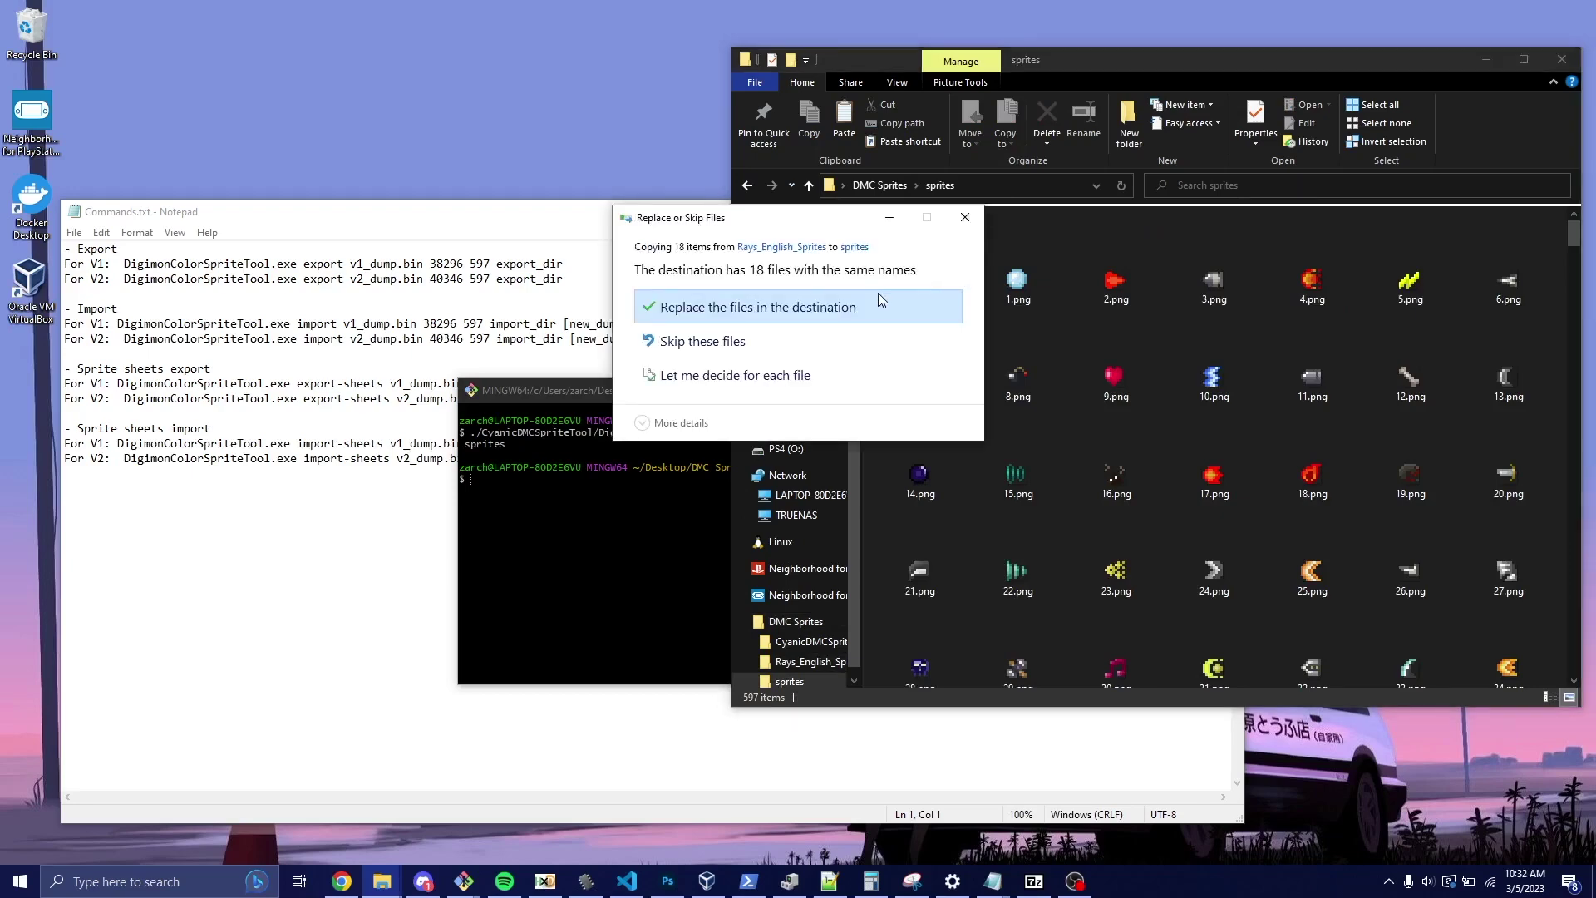
left_click(881, 301)
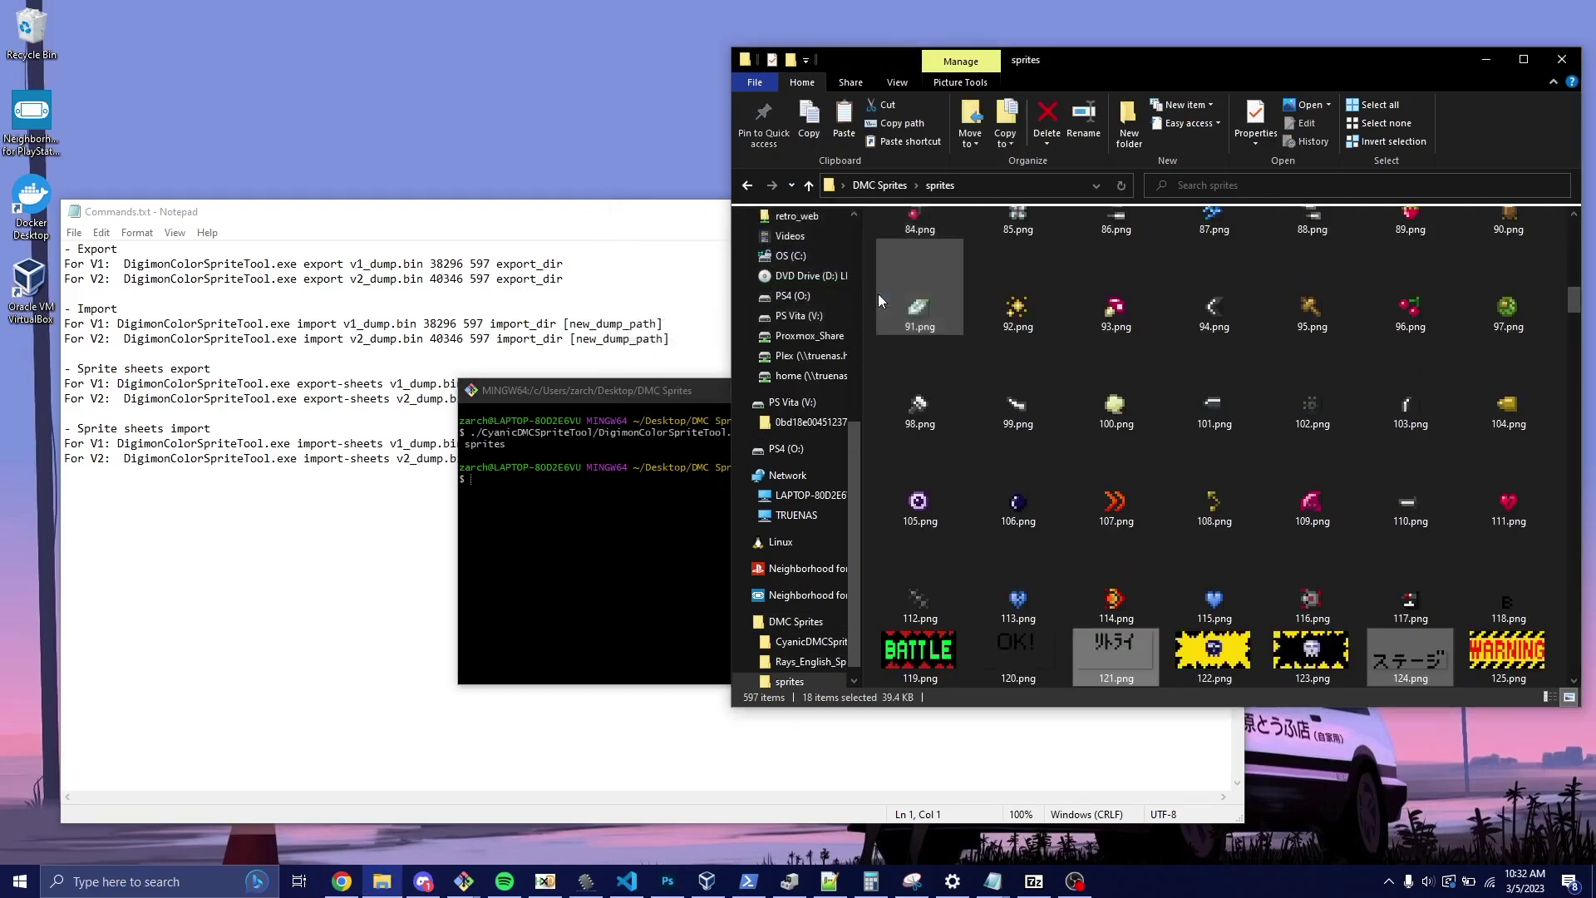
- Refresh thumbnails to verify replaced images like 121.png and 124.png, then return to DMC Sprites
scroll(1131, 538, "down", 3)
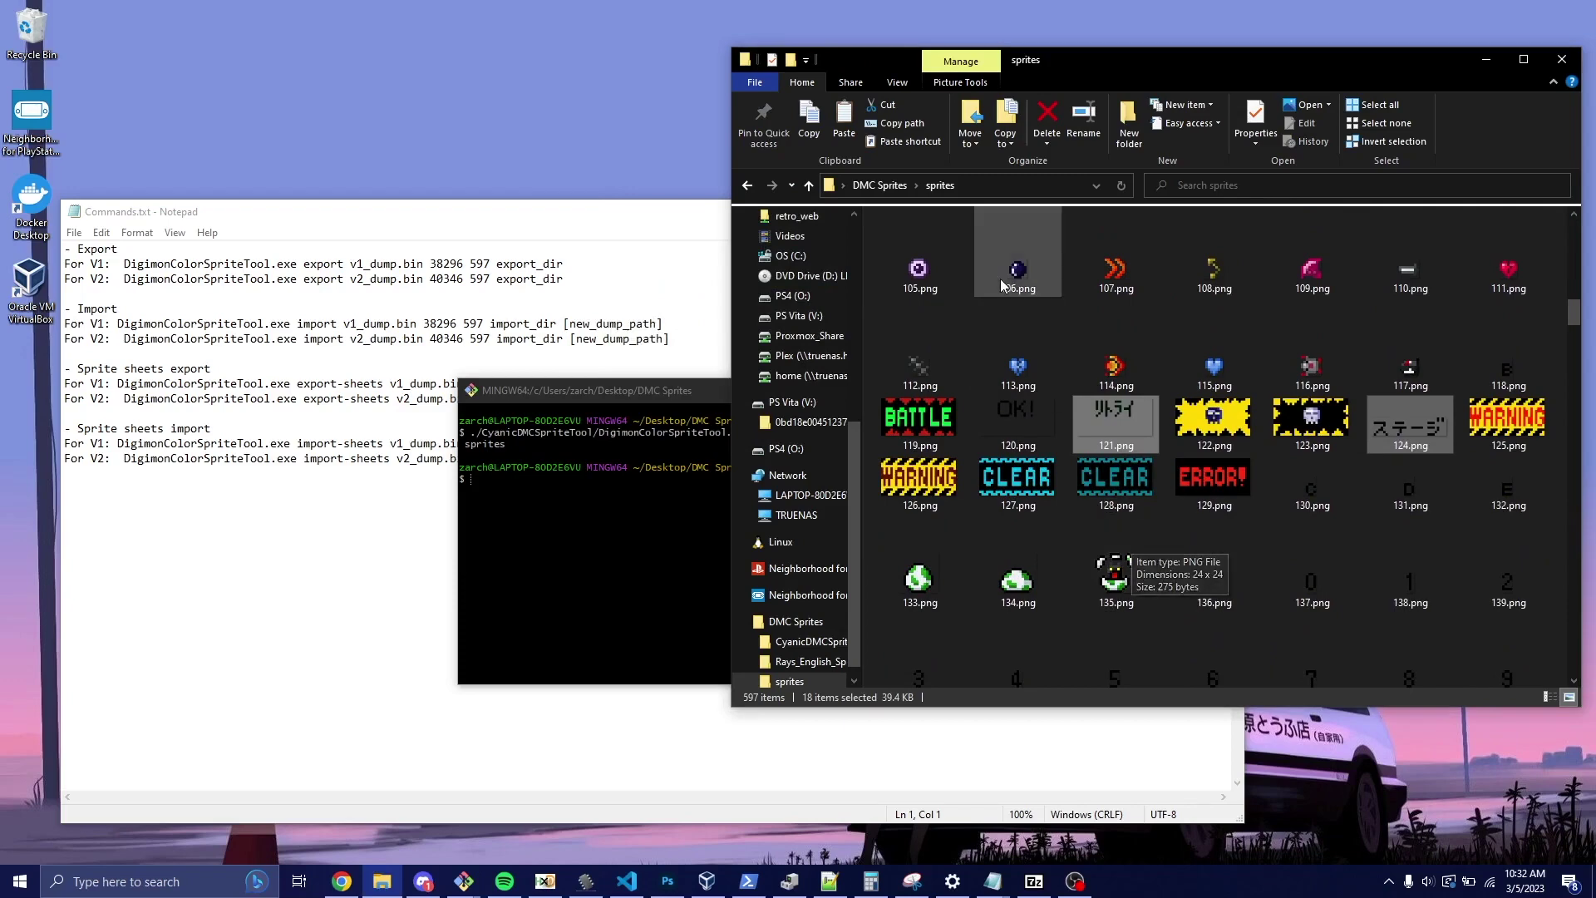
left_click(1095, 455)
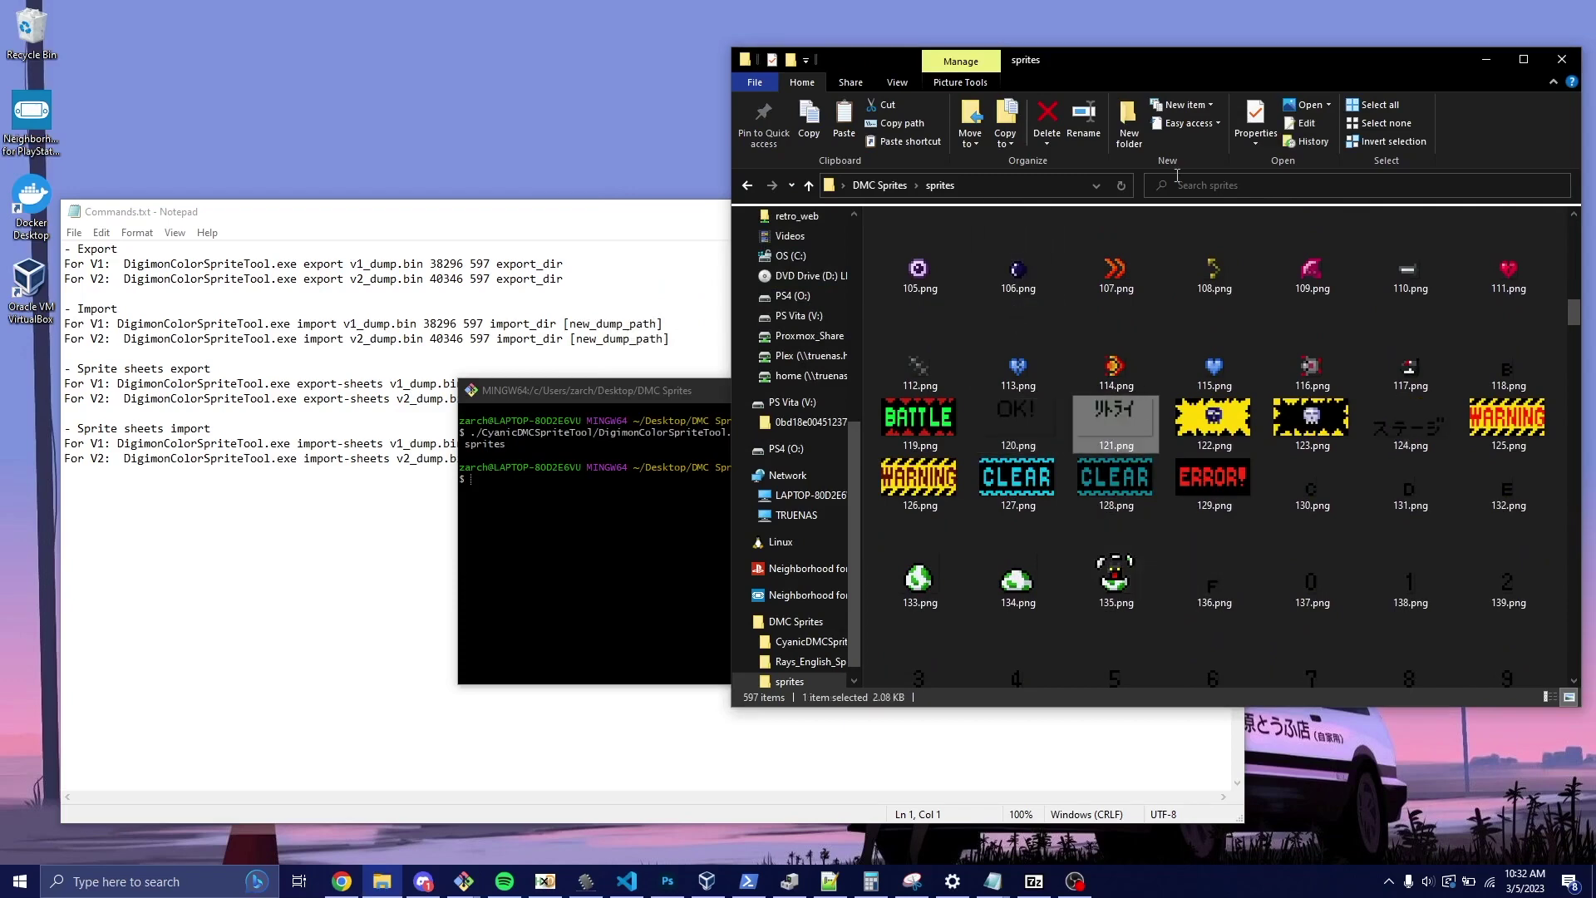
left_click(1121, 186)
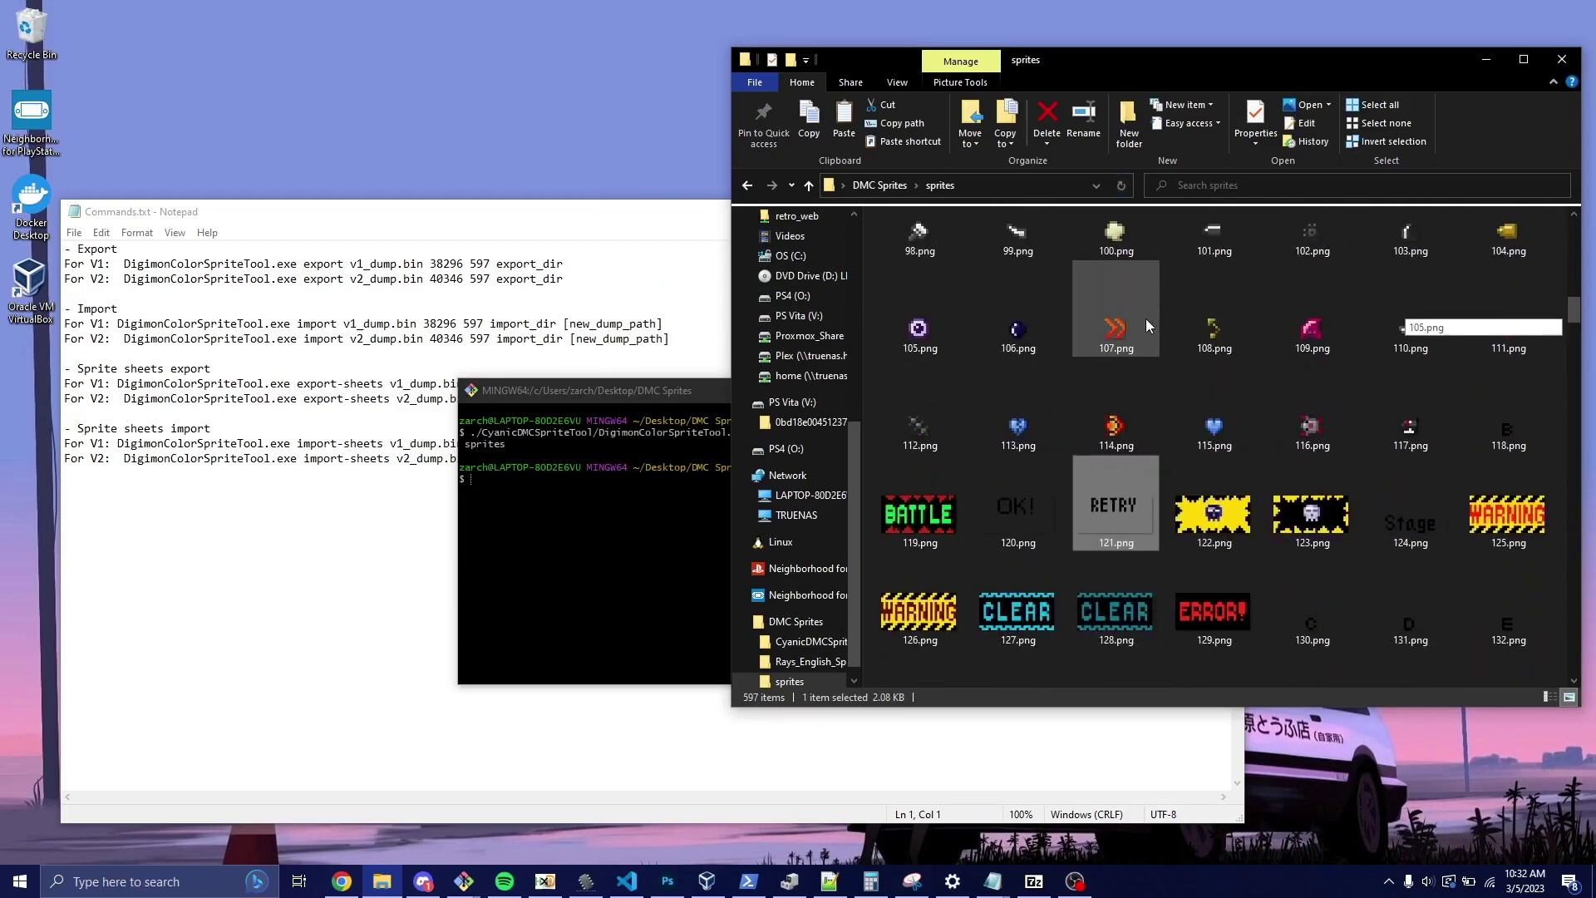
left_click(1396, 369)
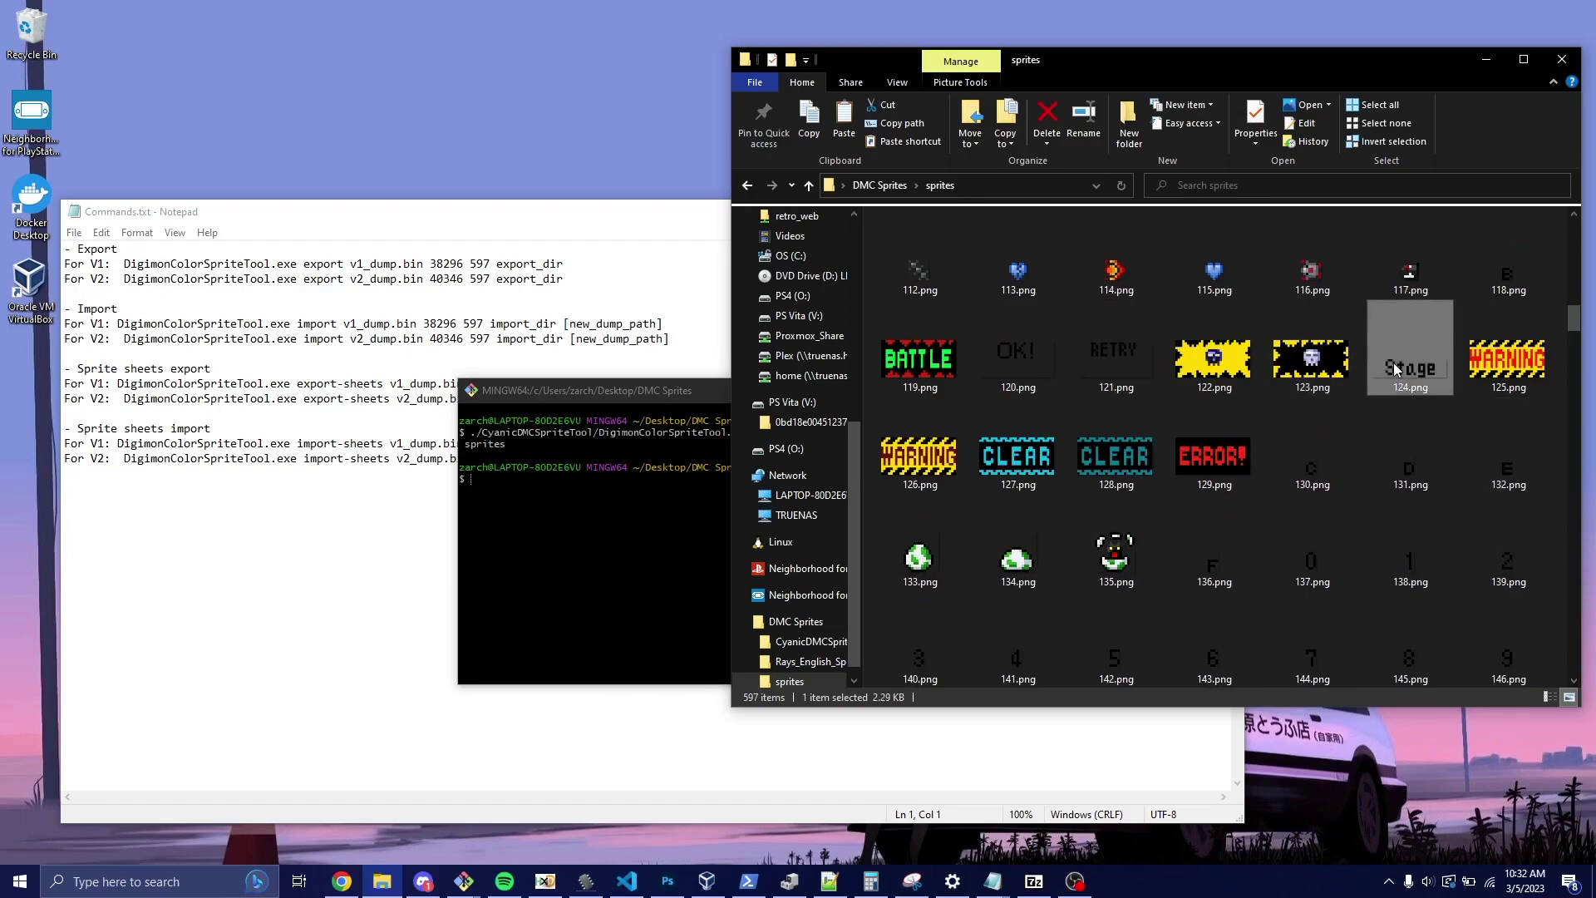
scroll(1396, 369, "down", 10)
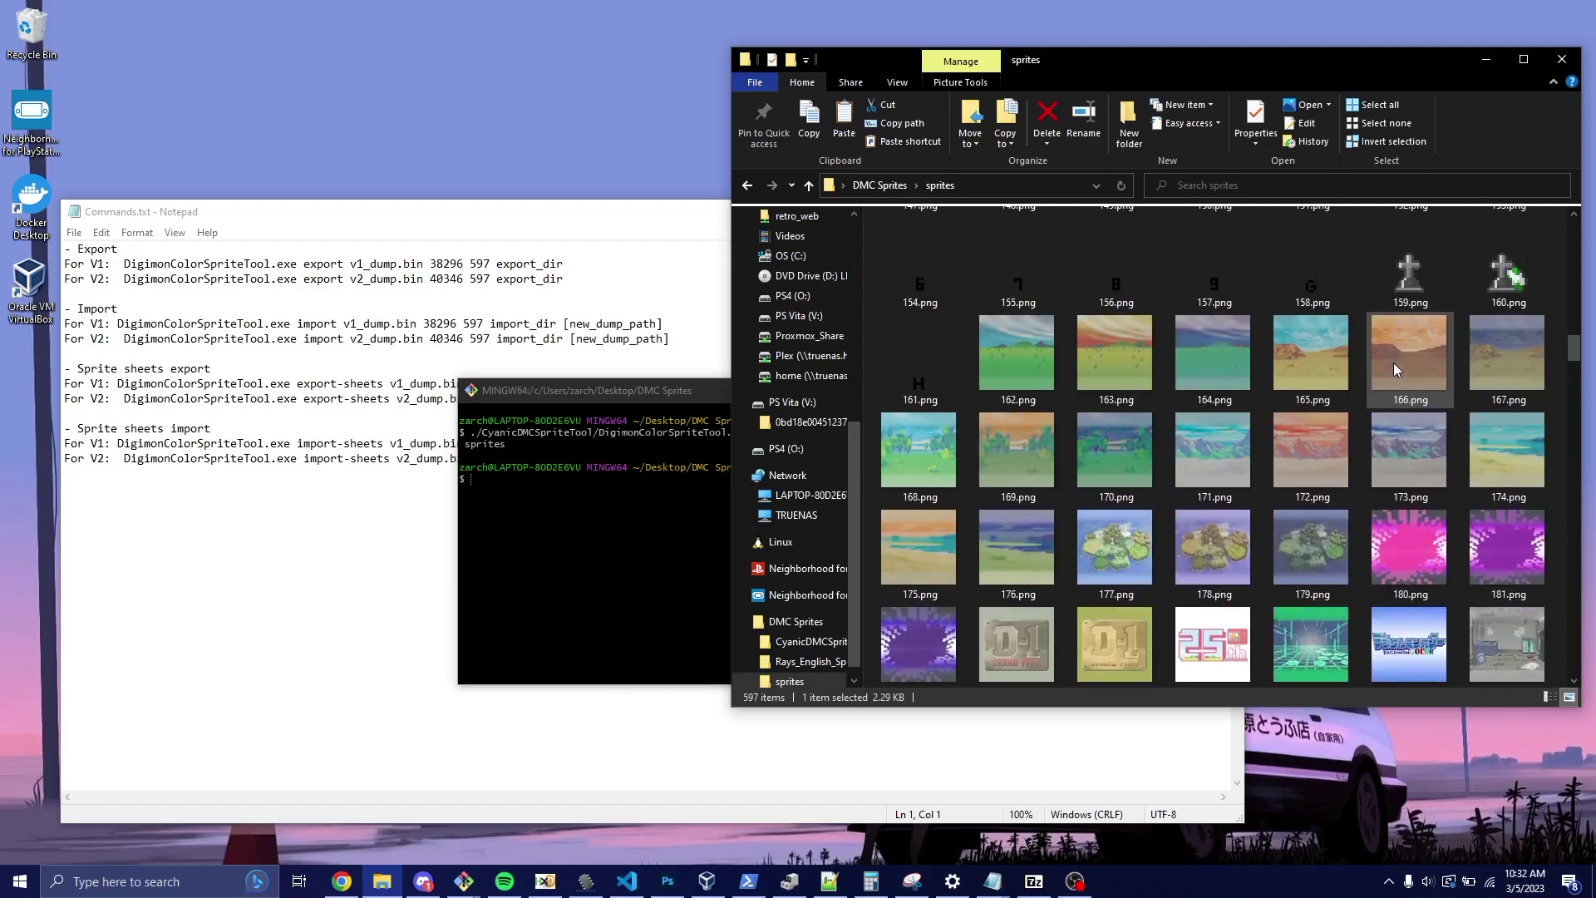
scroll(1395, 366, "down", 20)
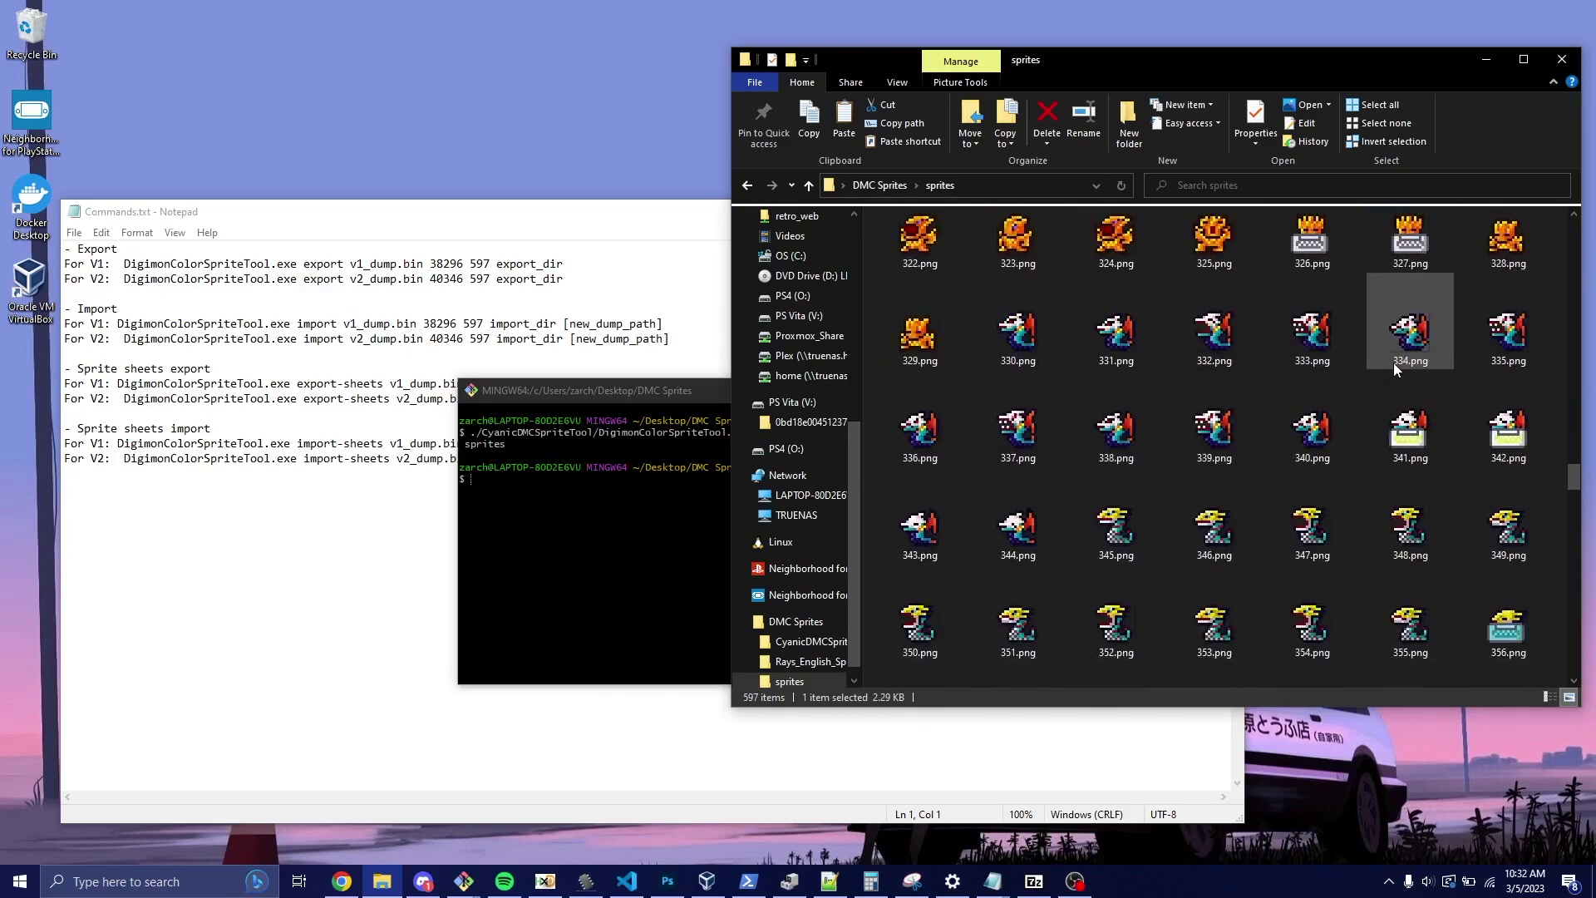
scroll(1395, 366, "down", 15)
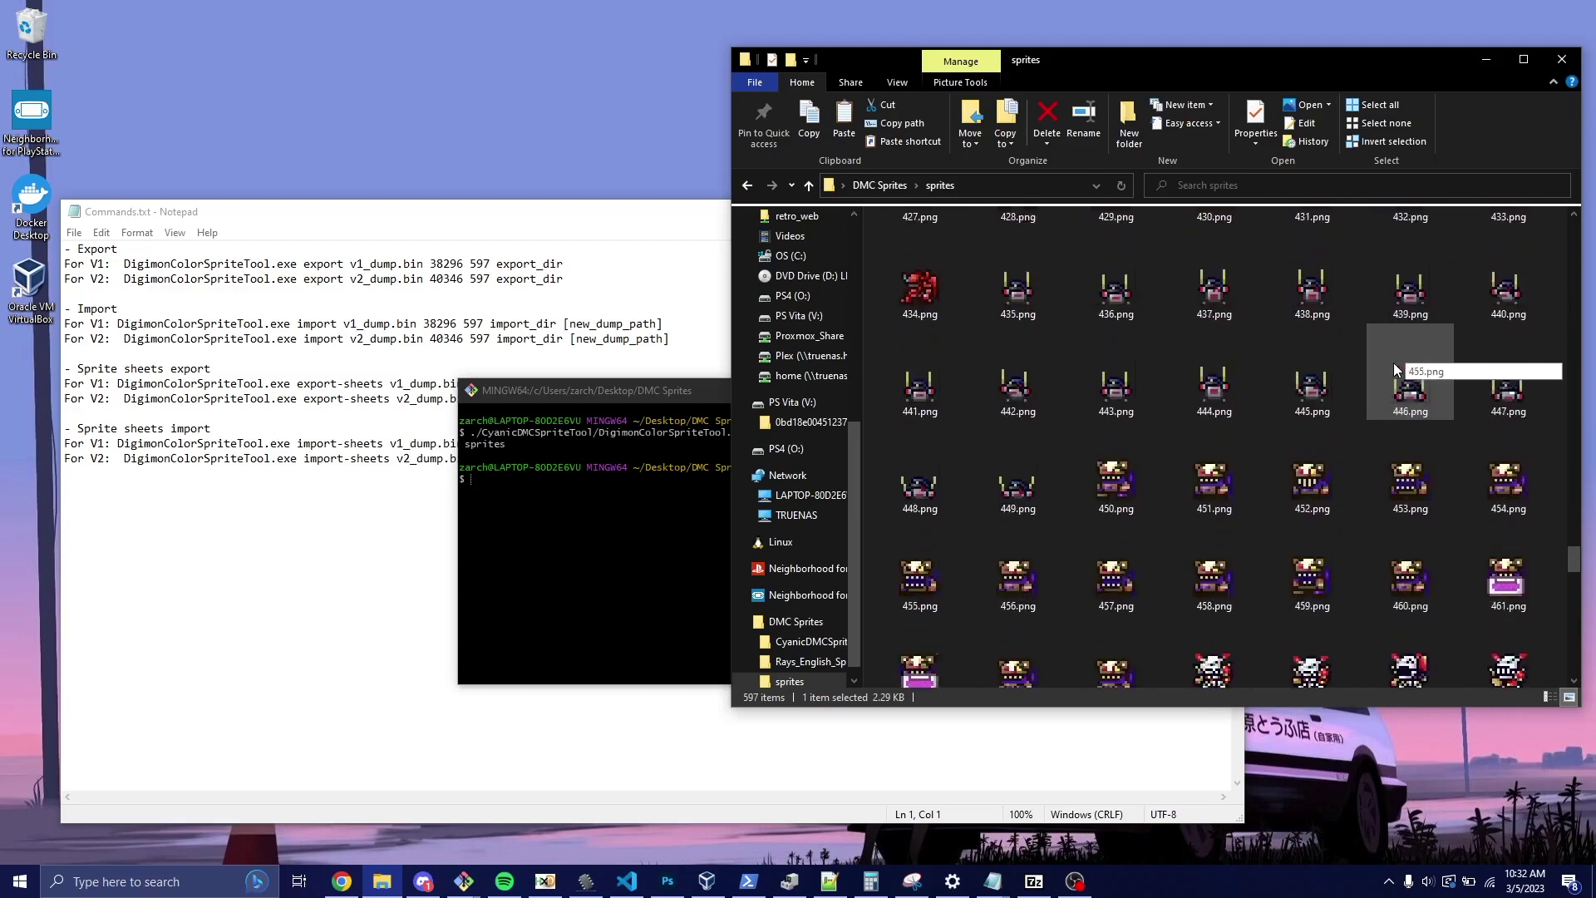
scroll(1393, 365, "down", 3)
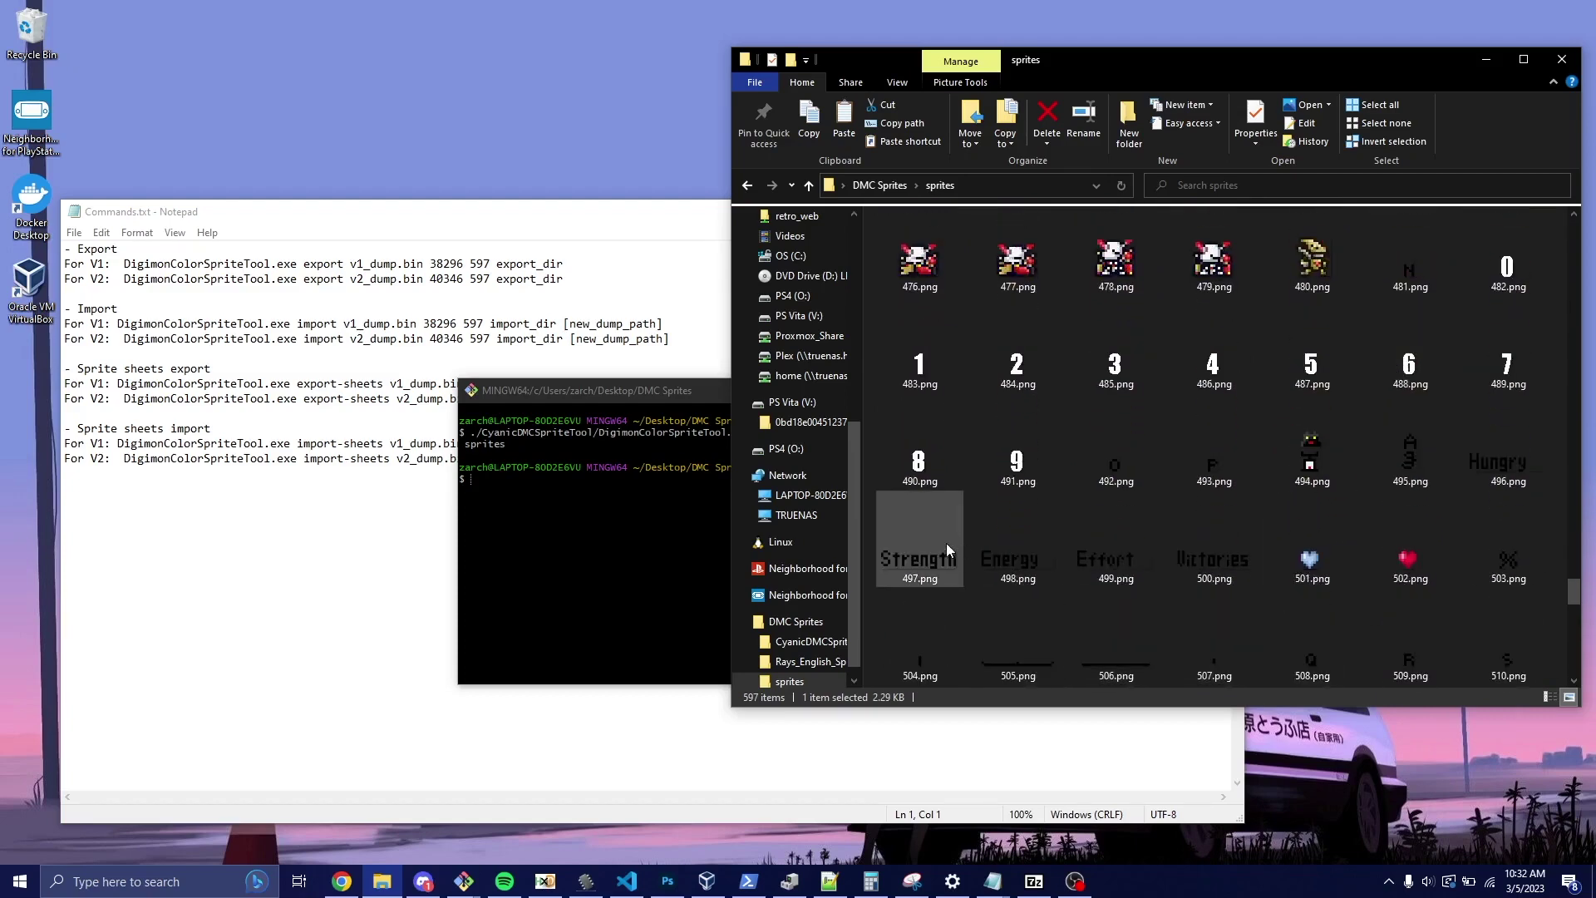
scroll(1339, 498, "down", 3)
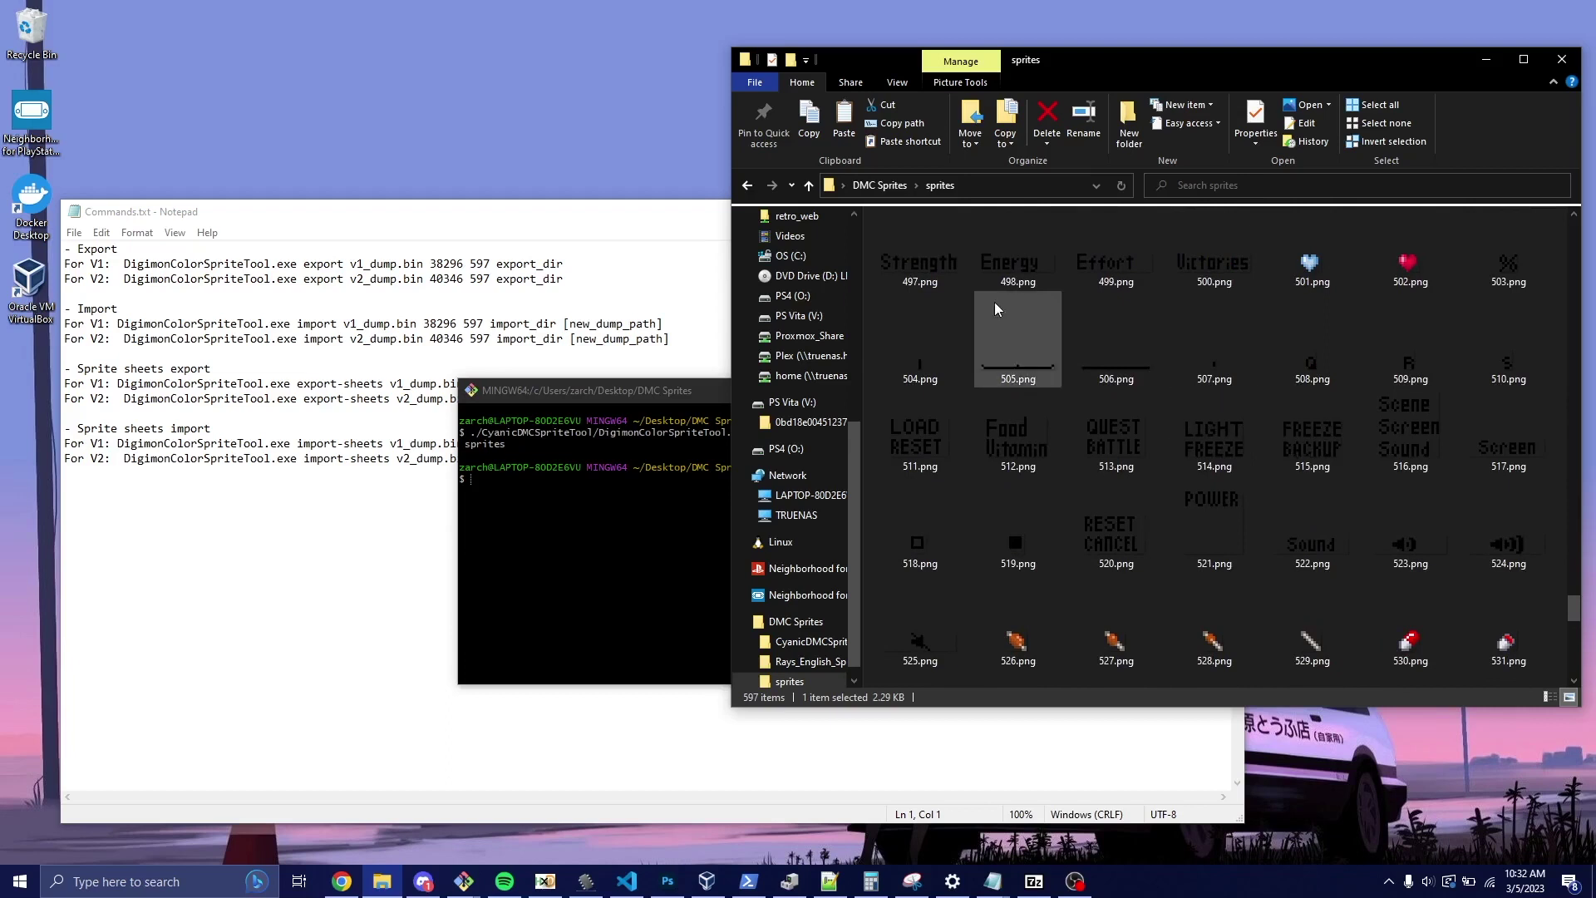
left_click(747, 184)
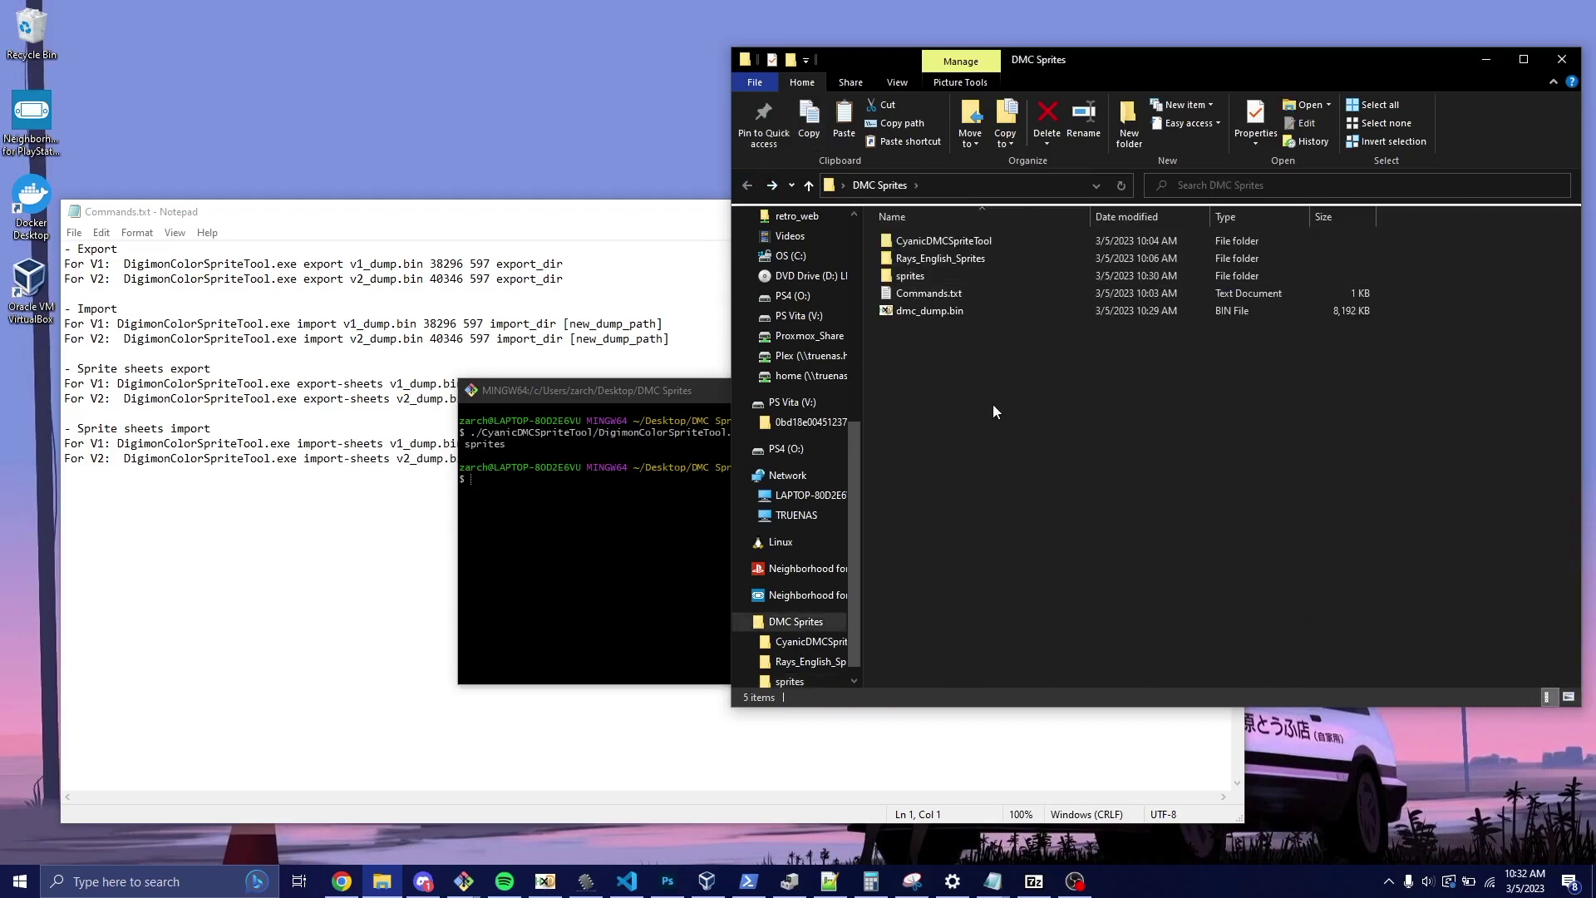
- Run DigimonColorSpriteTool.exe import dmc_dump.bin 38296 597 sprites dmc_eng_dump.bin in Git Bash
left_click(547, 592)
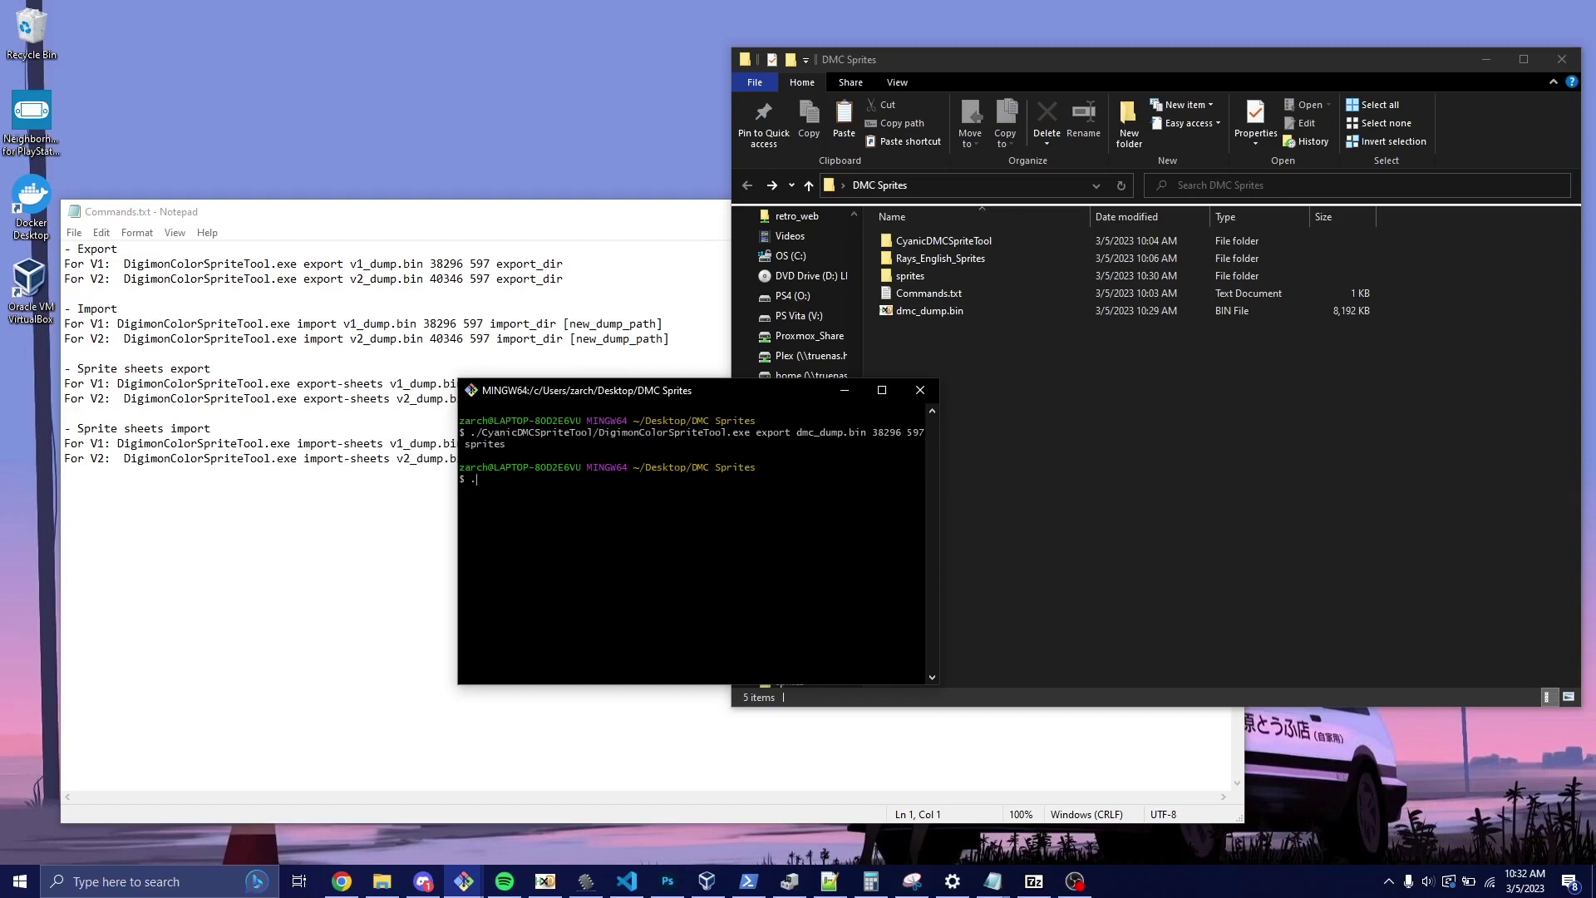
type("./C")
key("Tab")
type("Di")
key("Tab")
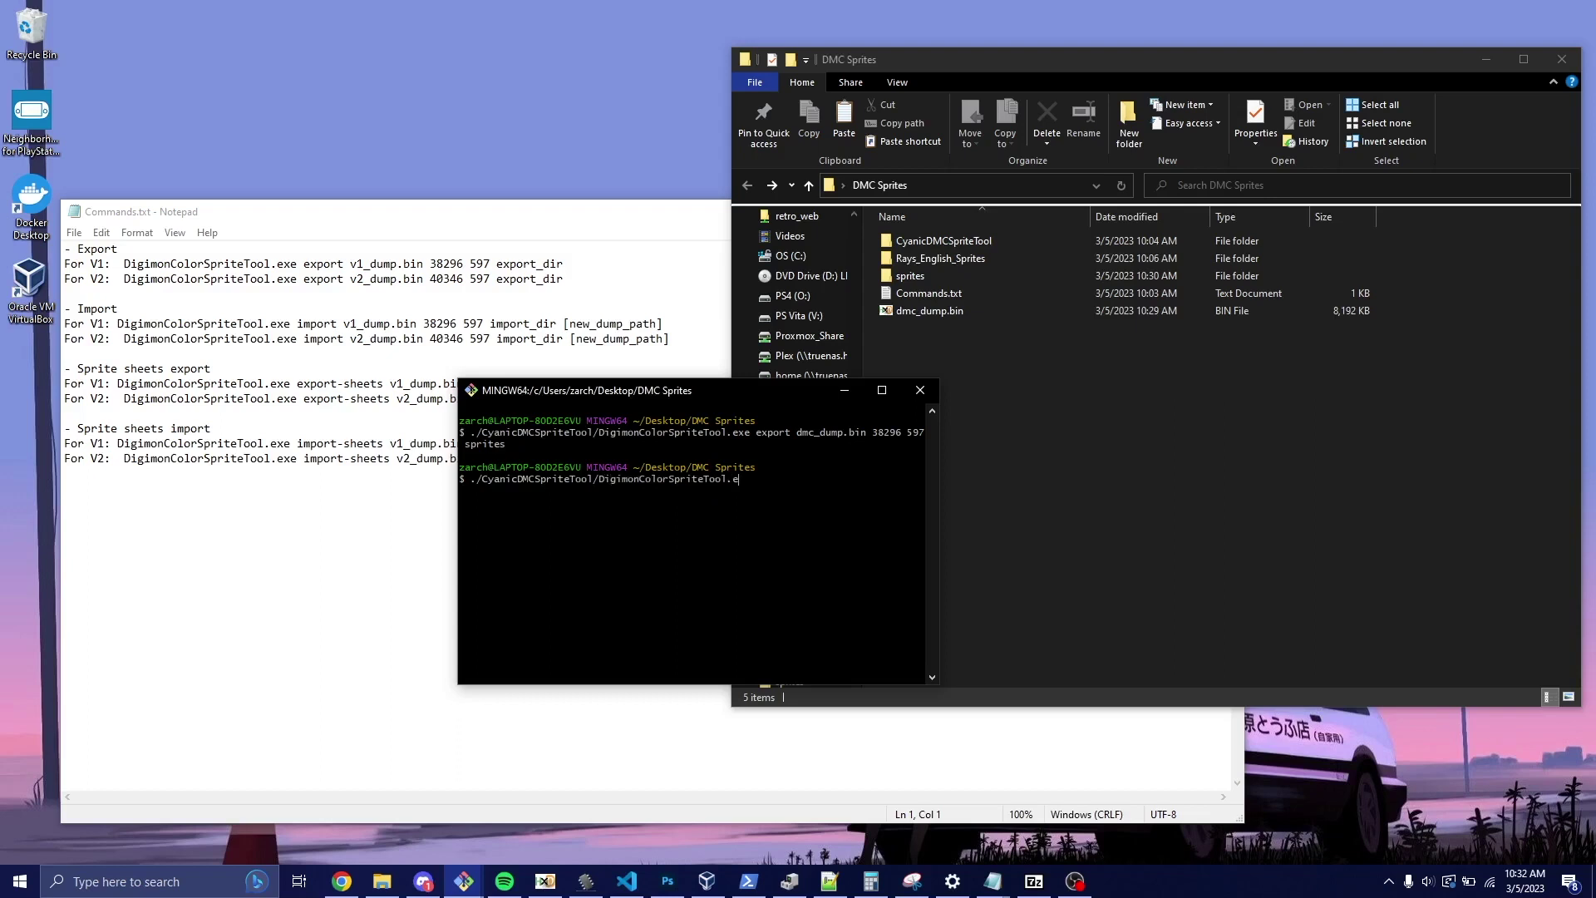
type("e")
key("Tab")
type("import dm")
key("Tab")
type("38296 597")
type("sprites")
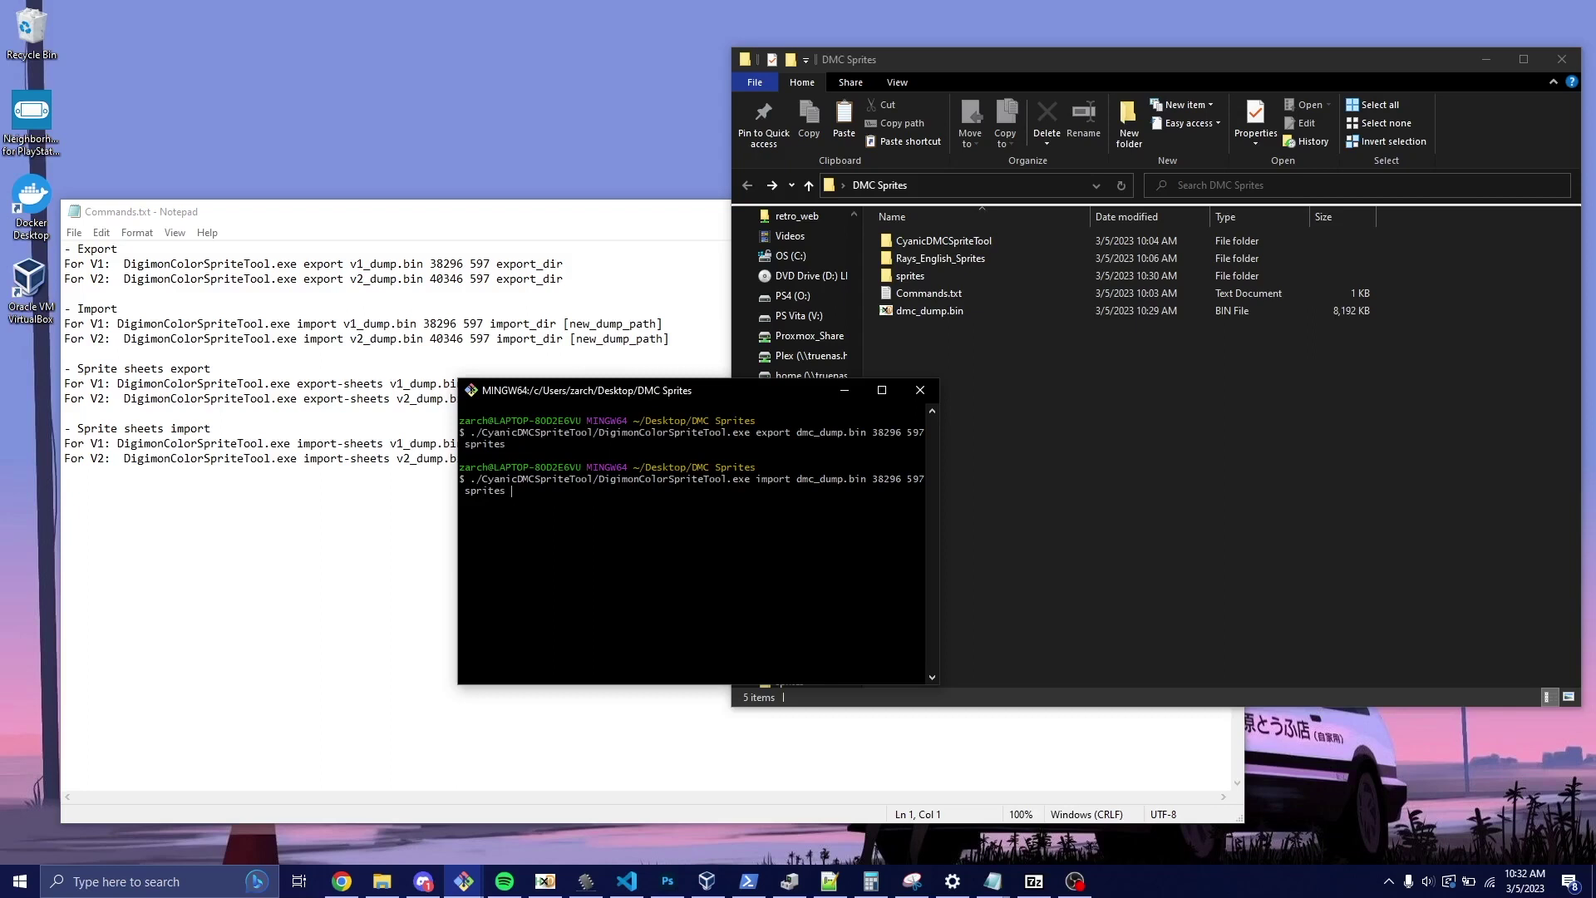
type("dmc_eng_dump.bin")
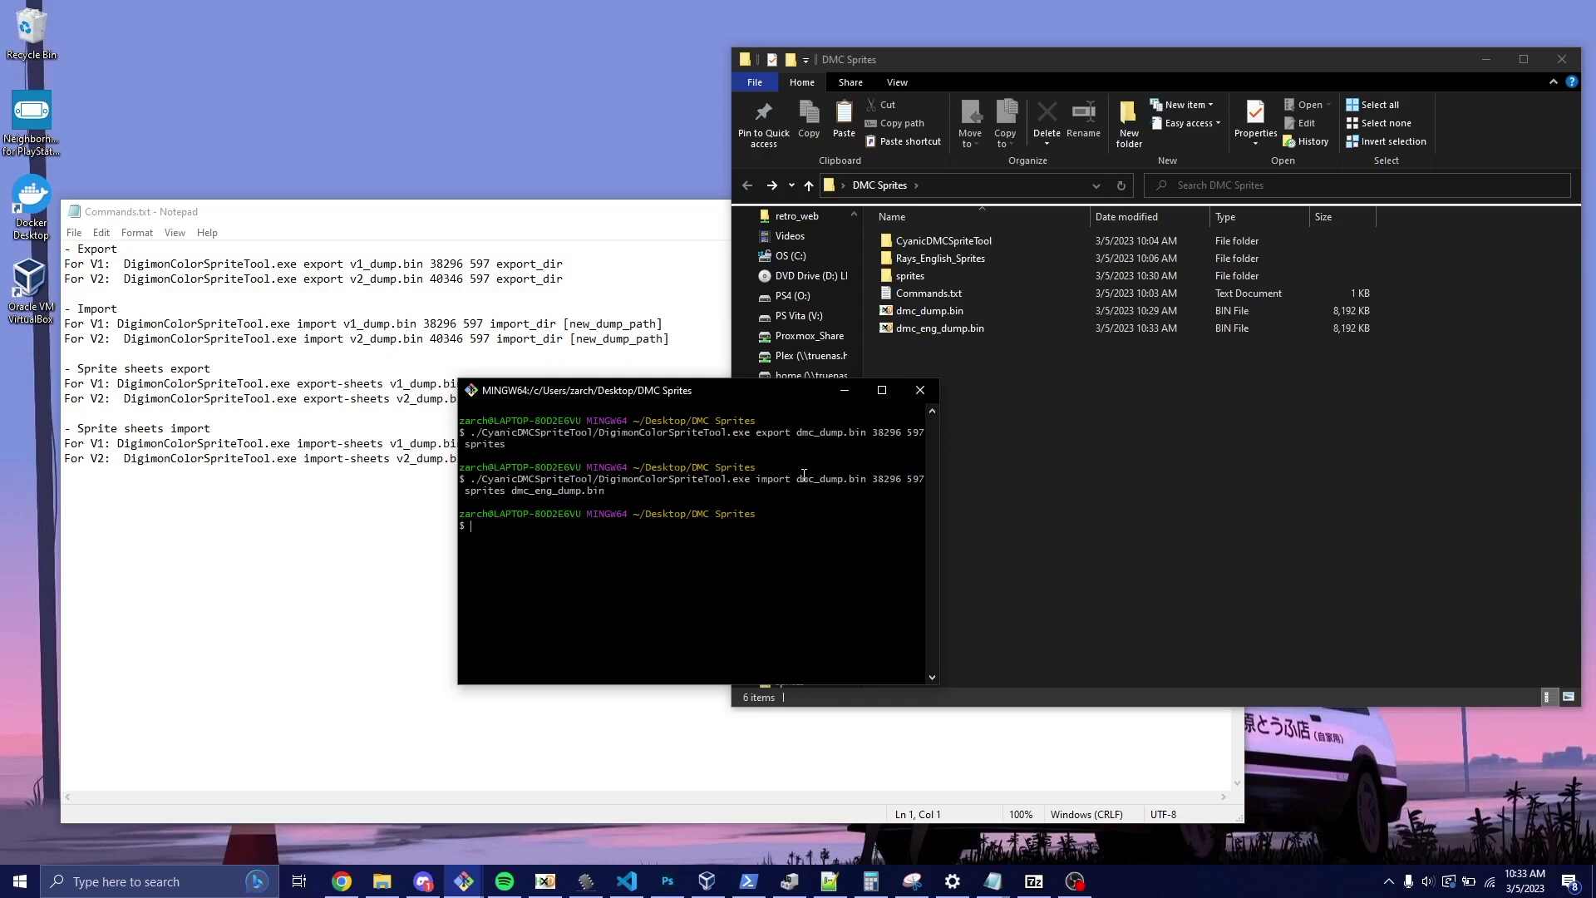
- Confirm the 8,192 KB dmc_eng_dump.bin in File Explorer and return to AsProgrammer
left_click(1104, 470)
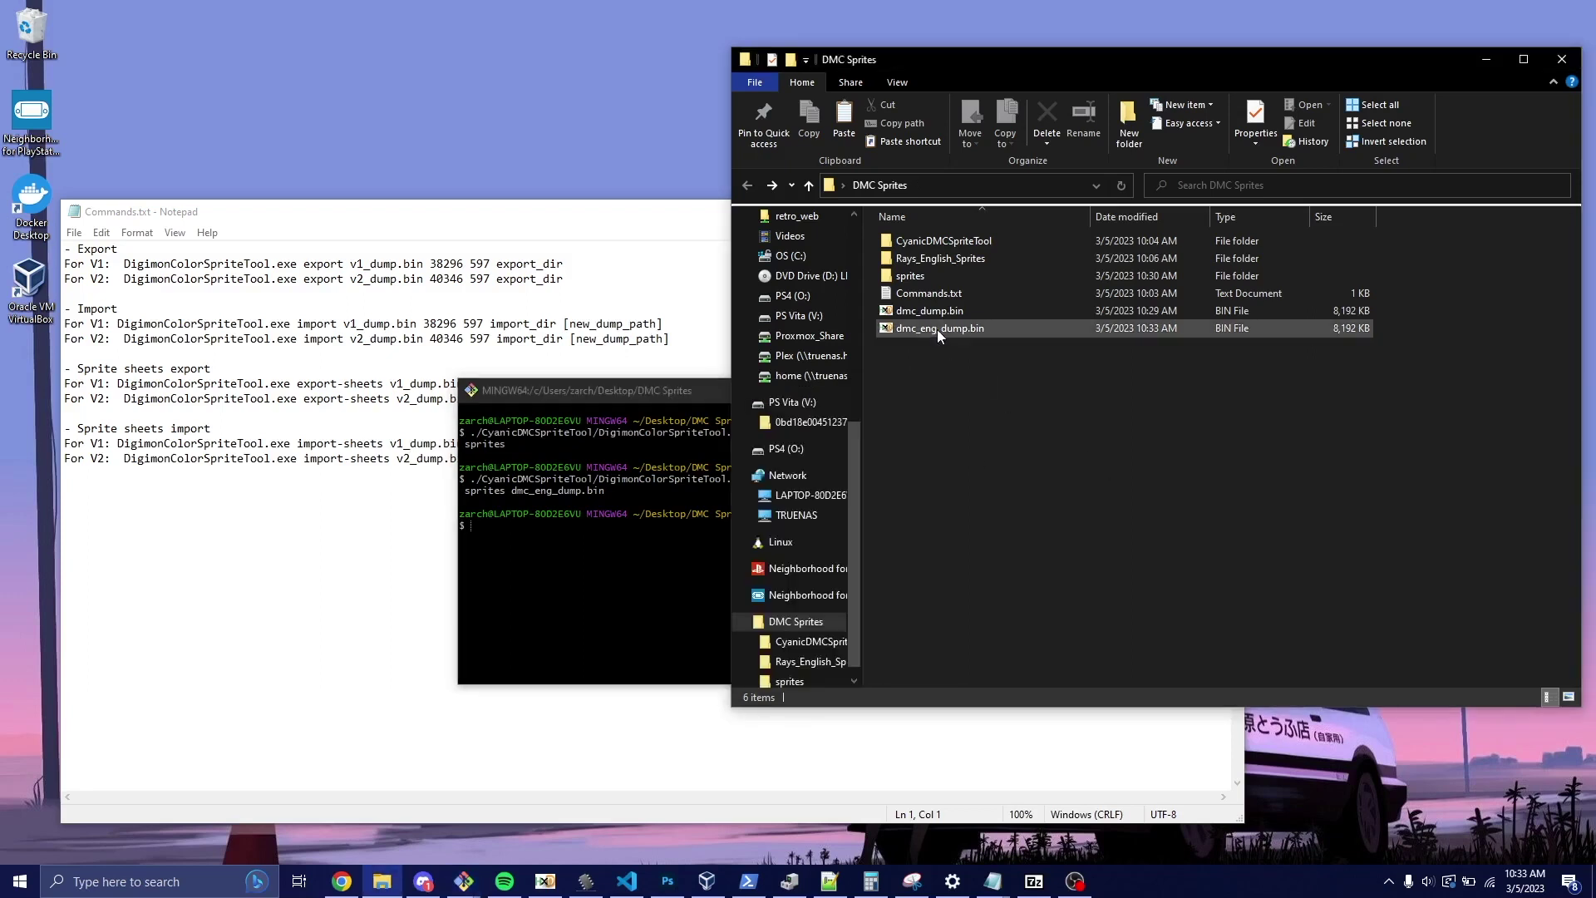
mouse_move(936, 329)
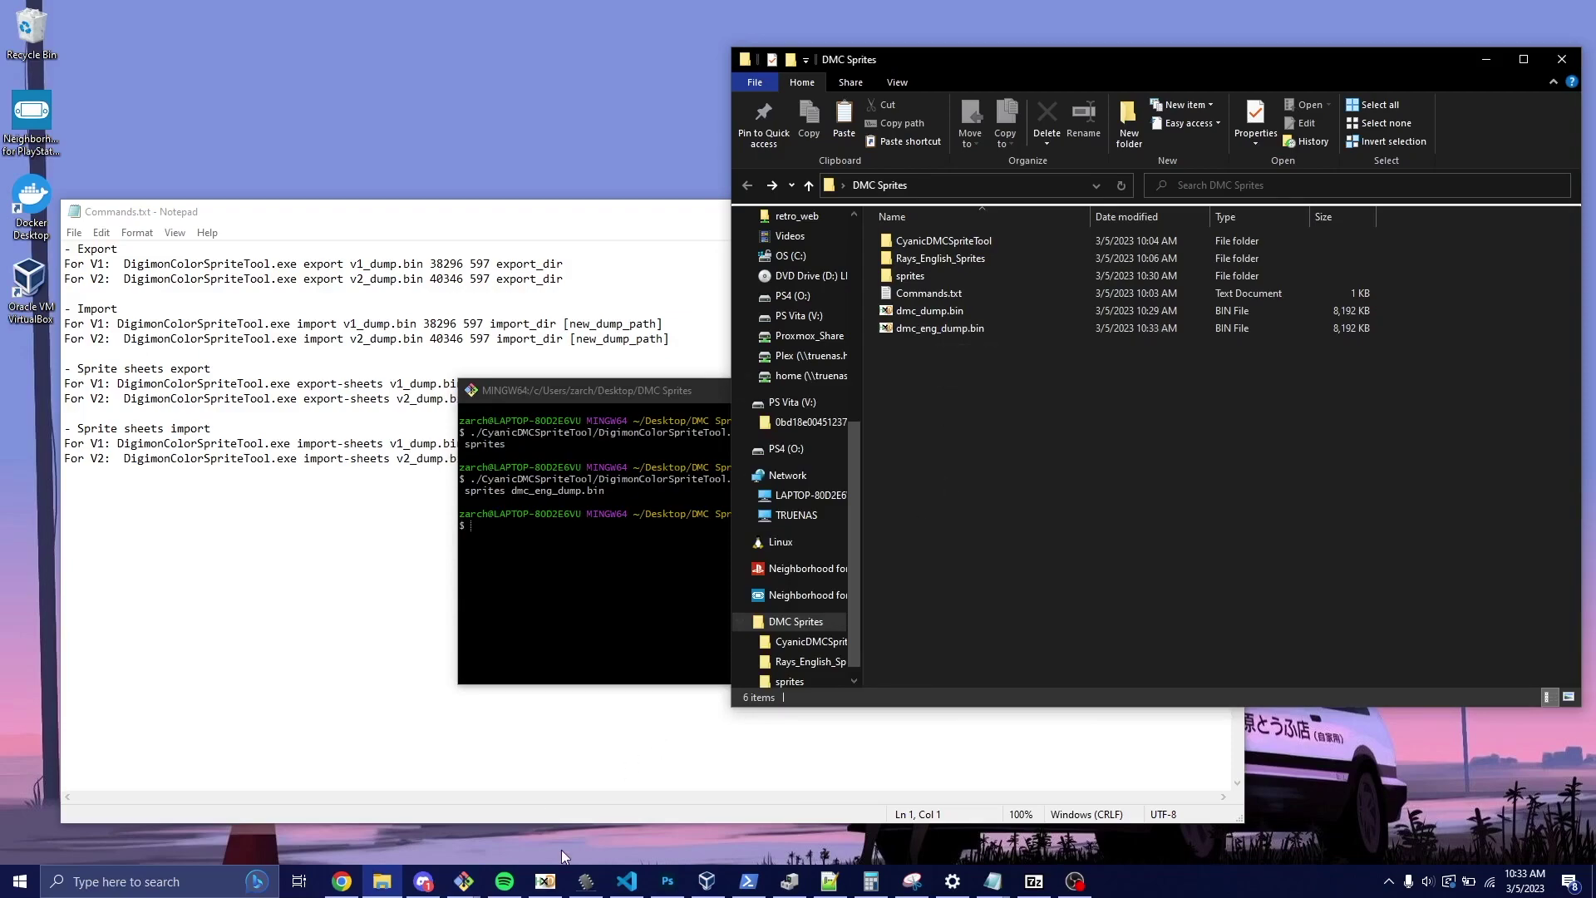
left_click(585, 881)
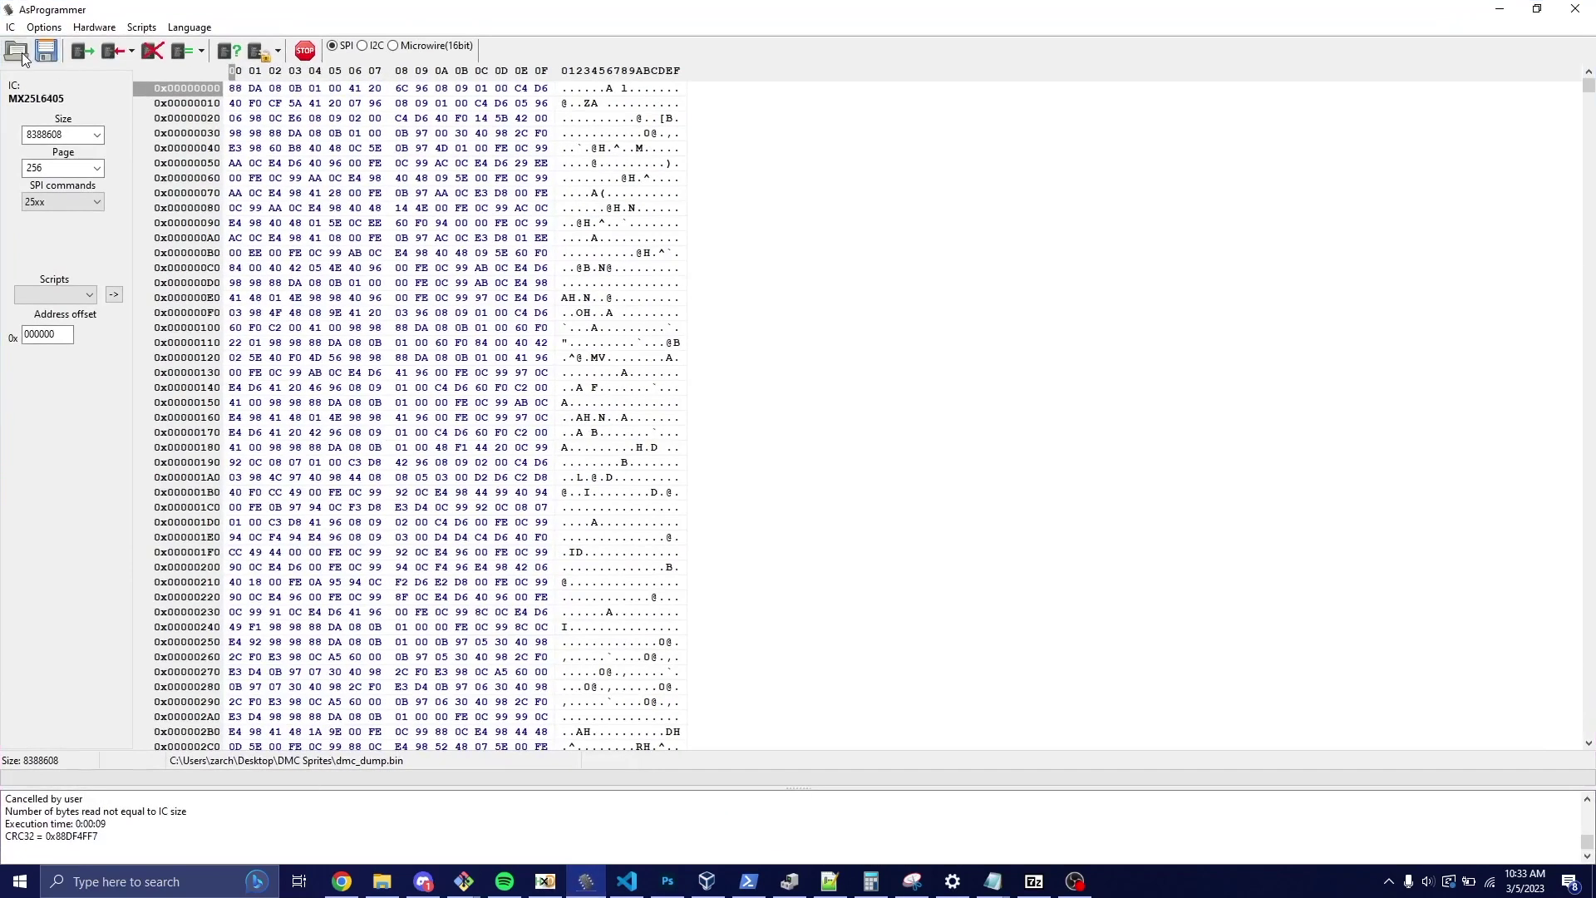
- Load dmc_eng_dump.bin (8388608 bytes) into AsProgrammer's buffer
left_click(22, 56)
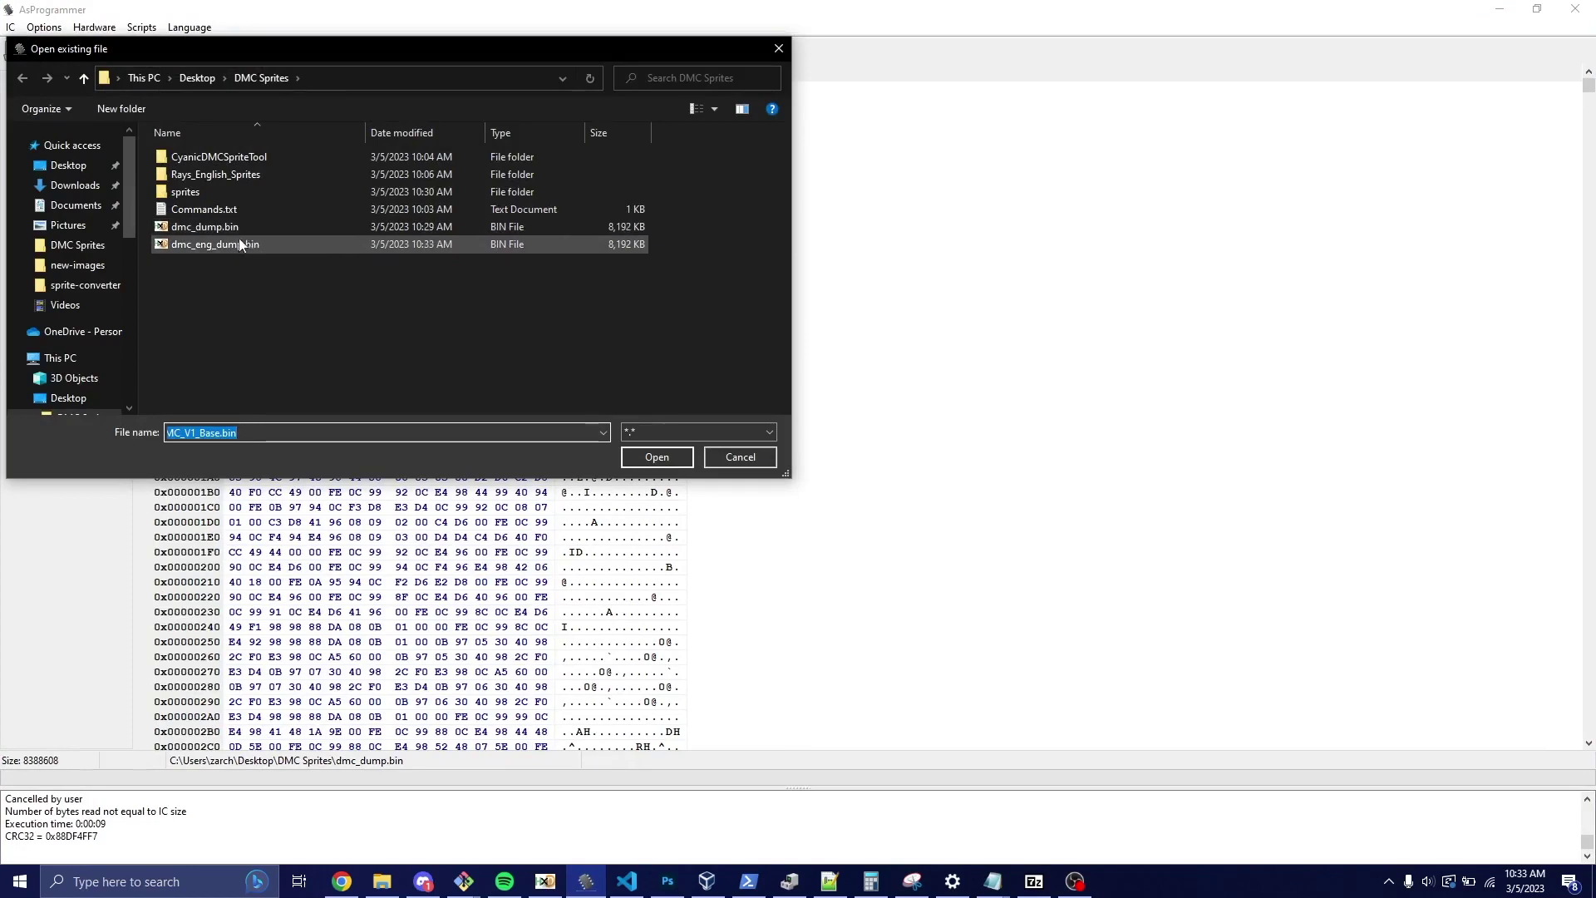
left_click(238, 243)
left_click(653, 457)
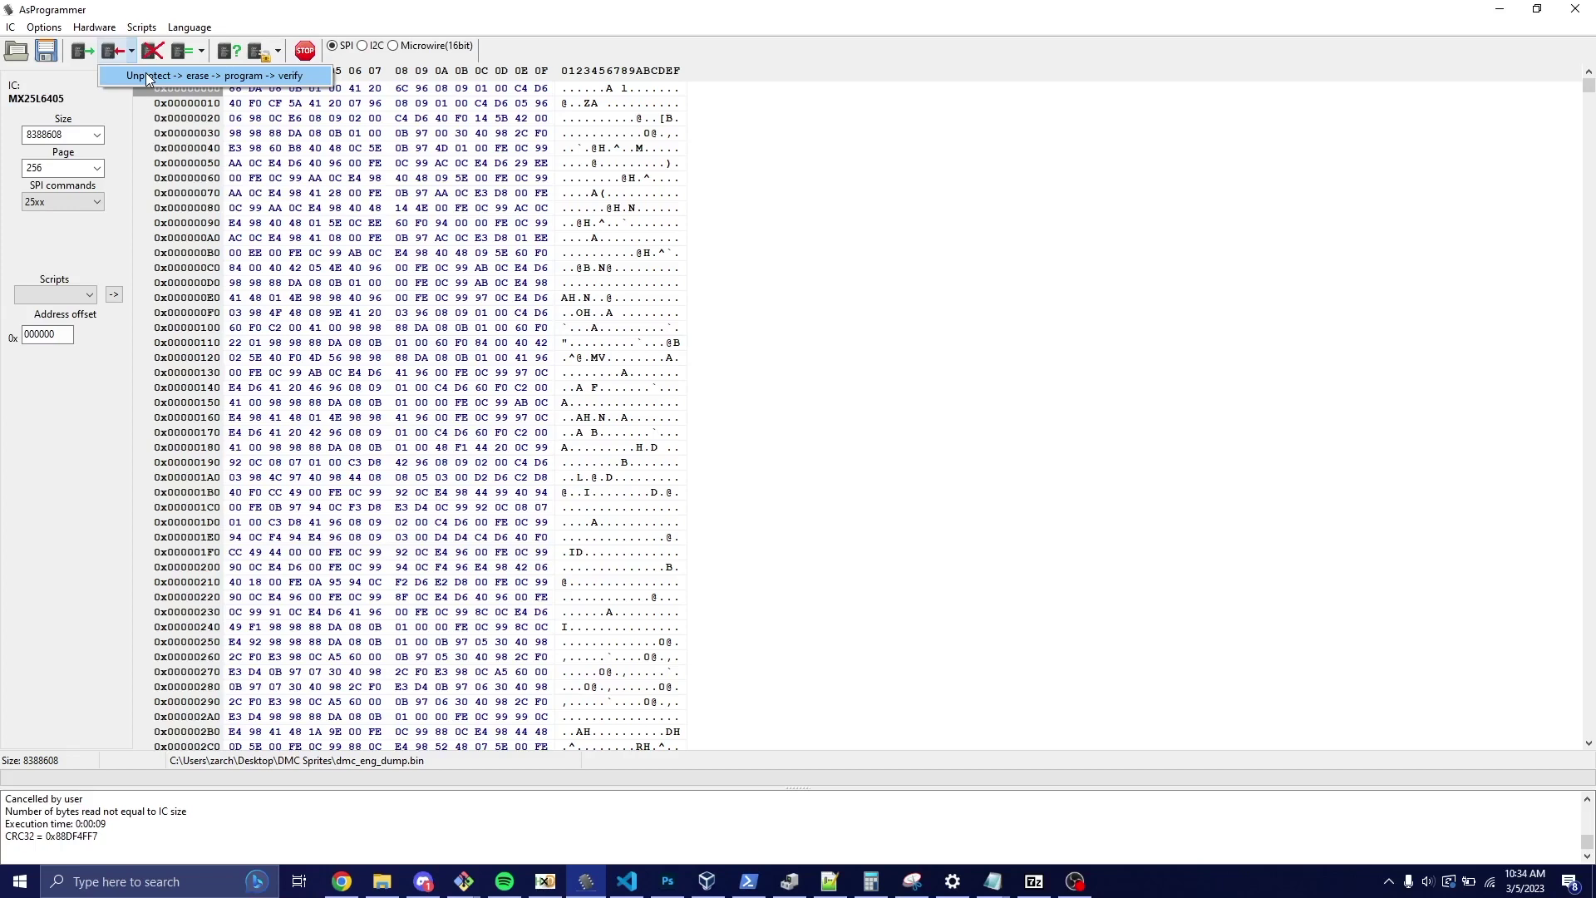
- Run Unprotect, erase, program and verify on the chip with dmc_eng_dump.bin, confirming the prompt
left_click(147, 75)
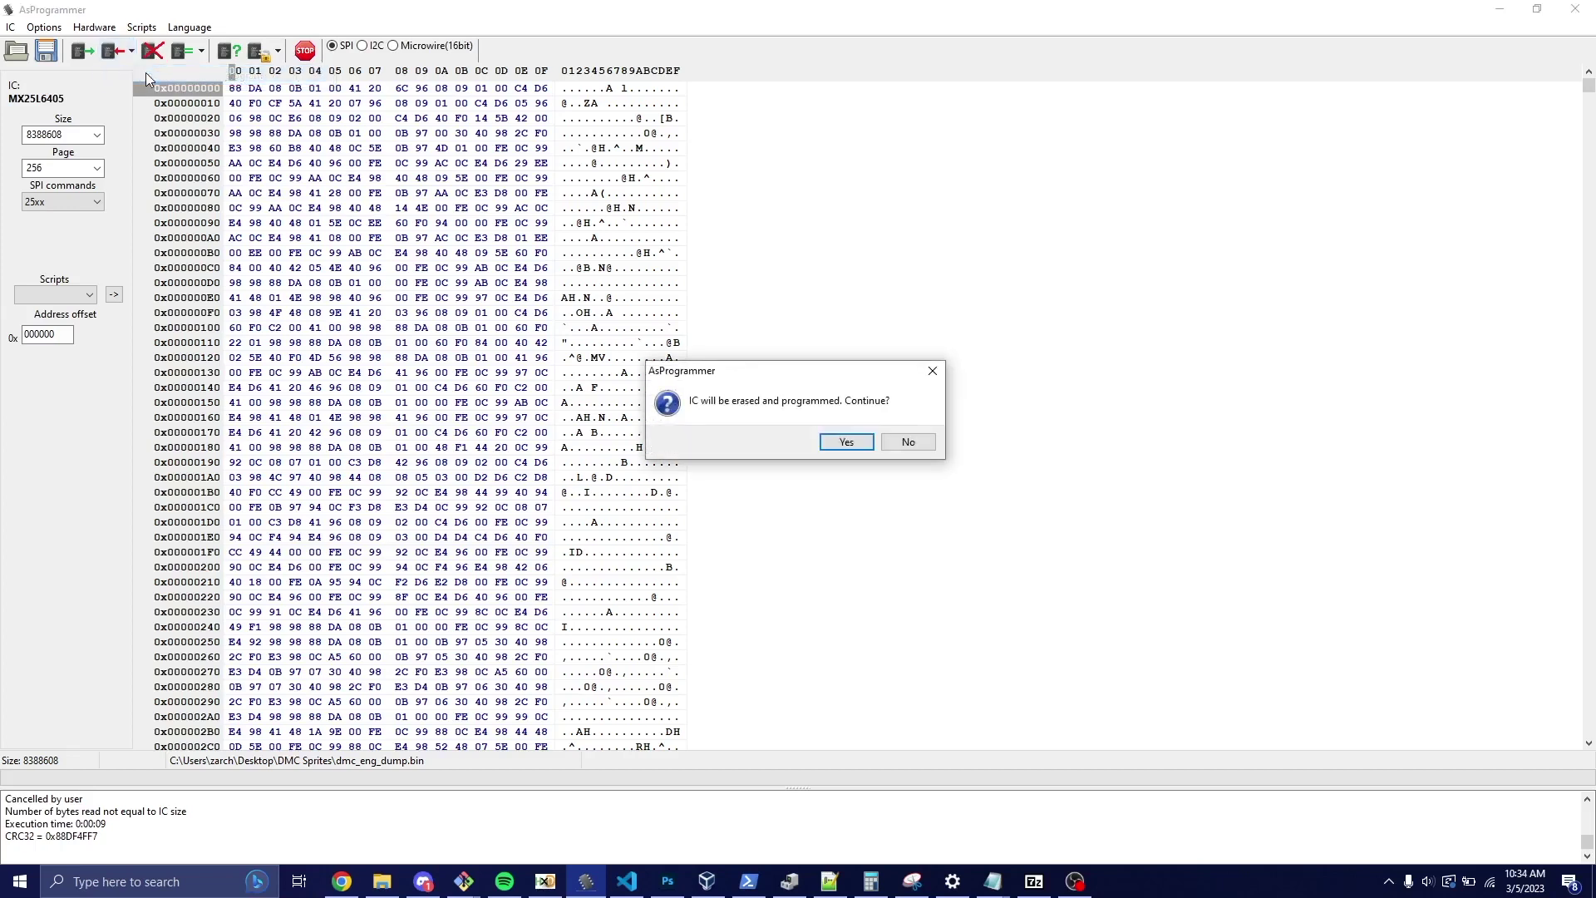
left_click(839, 440)
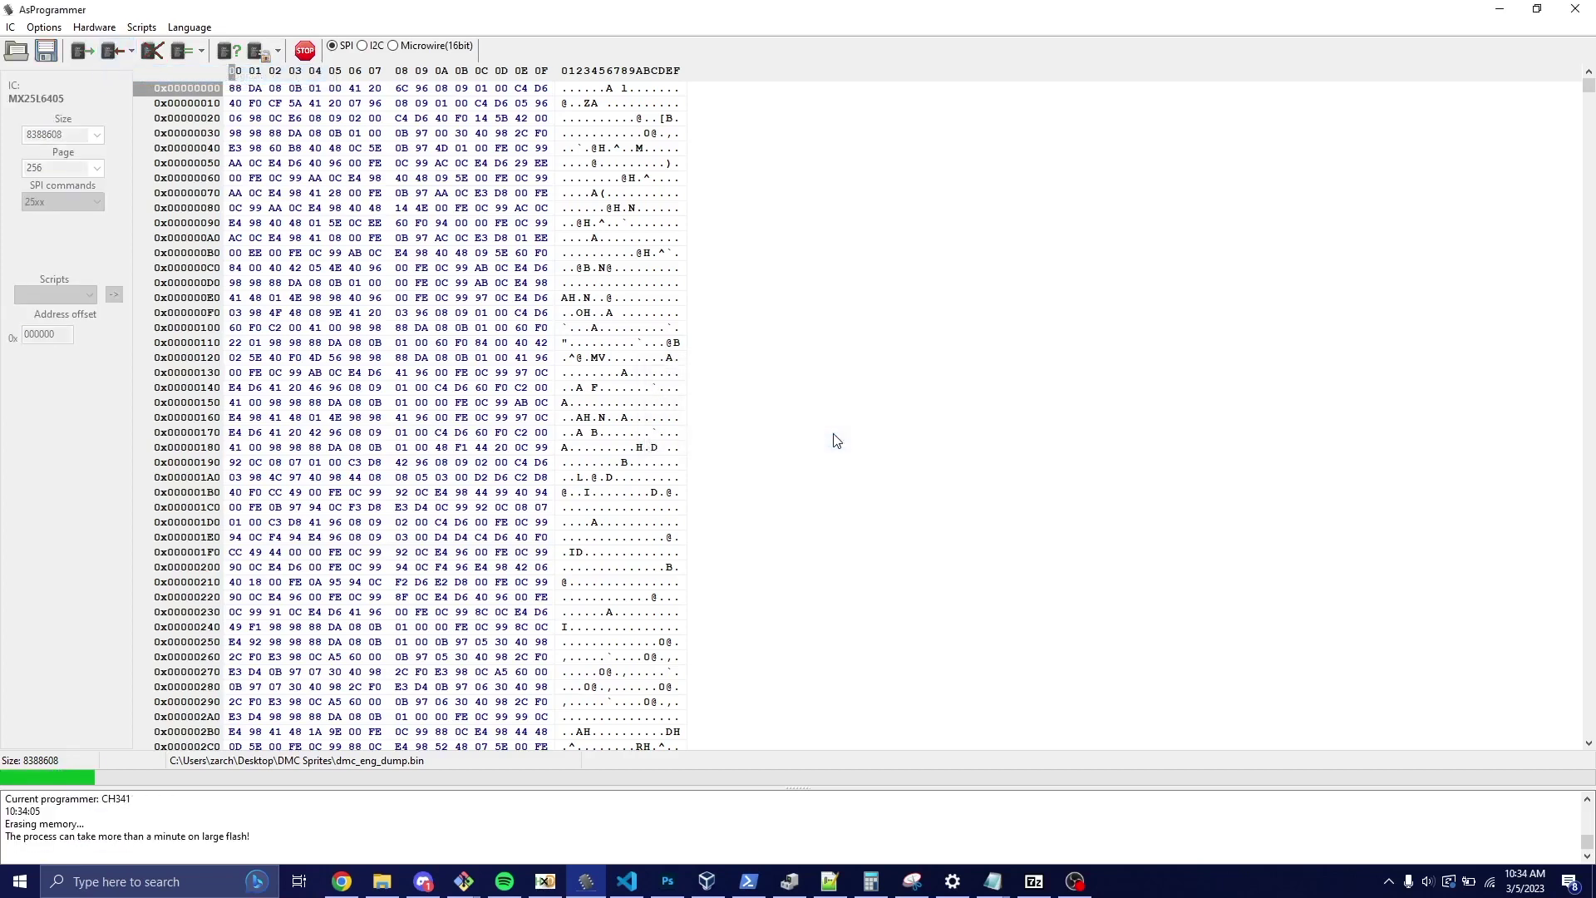